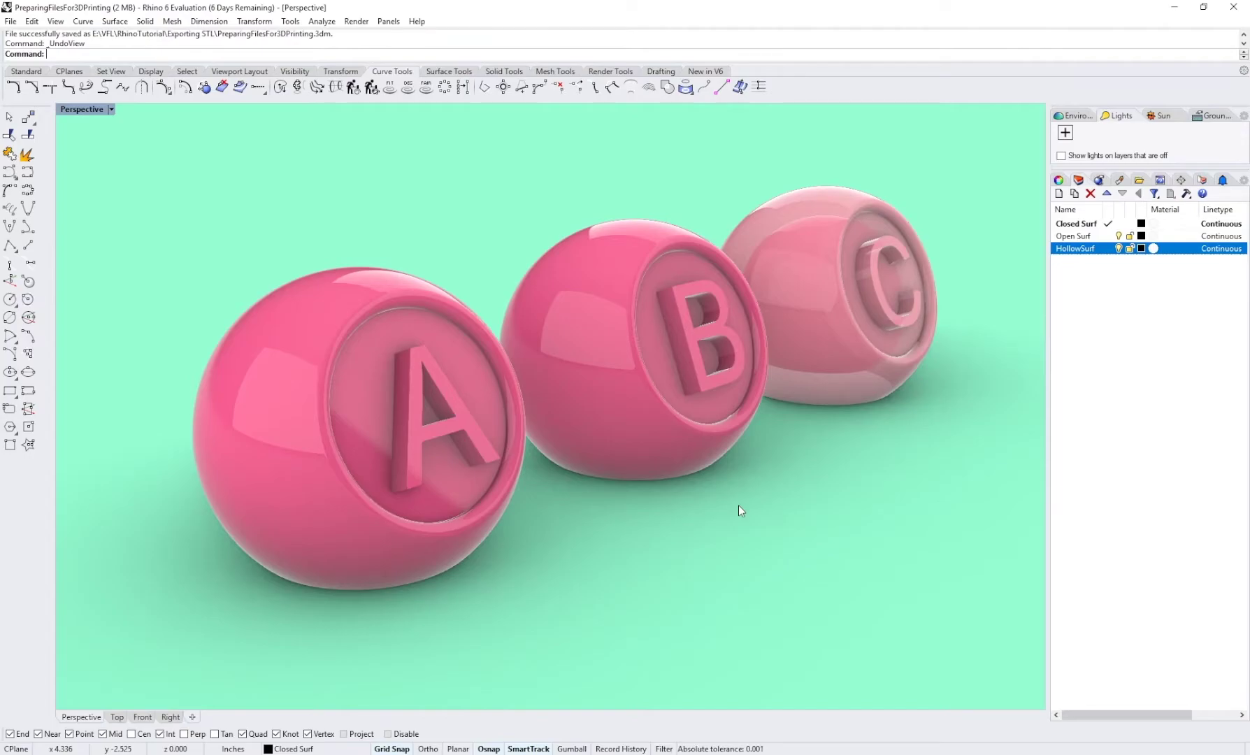
Step: Inspect the three lettered spheres from several angles and hide the HollowSurf layer
{"action": "right_click_drag", "start_coordinate": [758, 507], "coordinate": [682, 450]}
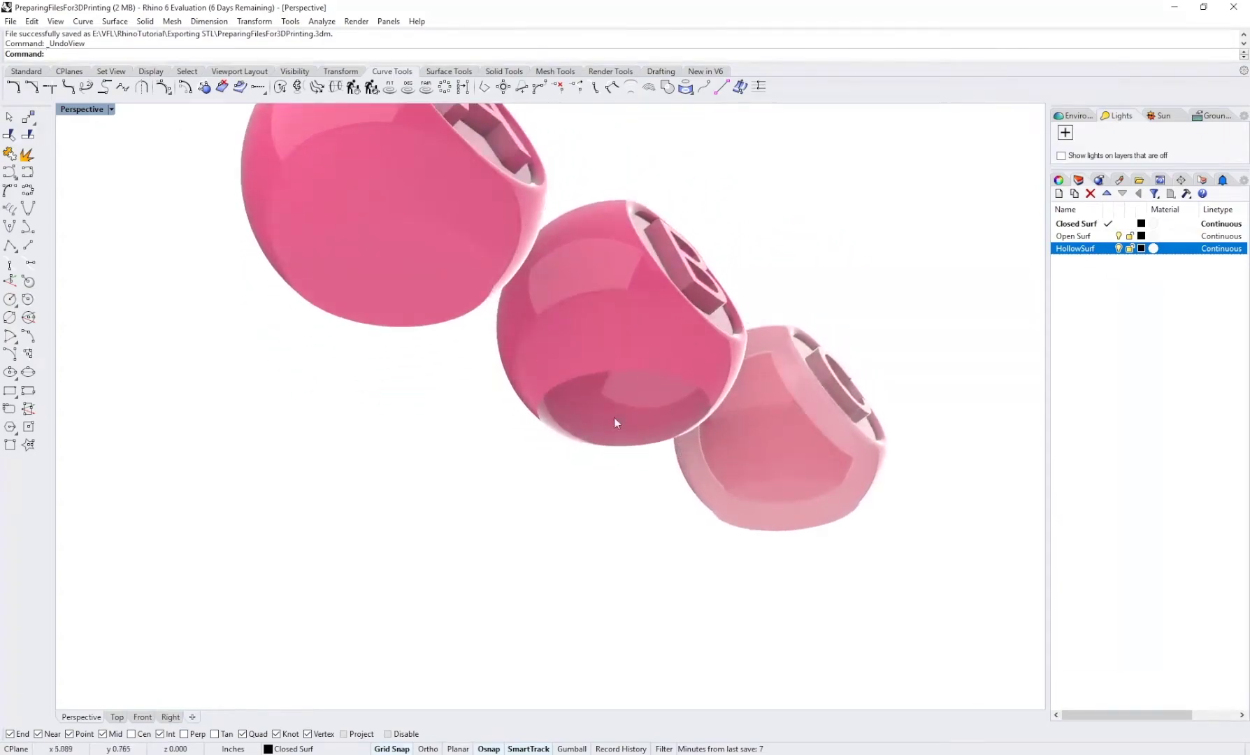
{"action": "right_click_drag", "start_coordinate": [822, 426], "coordinate": [824, 543]}
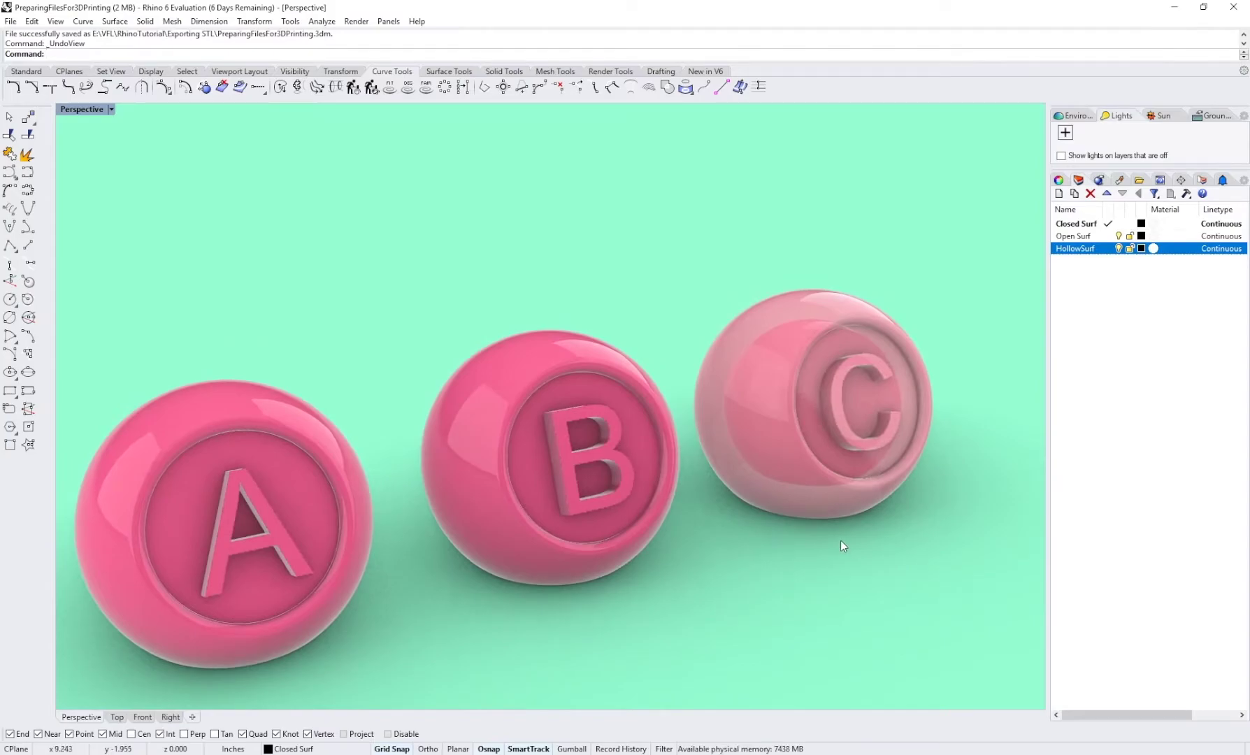
{"action": "left_click", "coordinate": [1119, 249]}
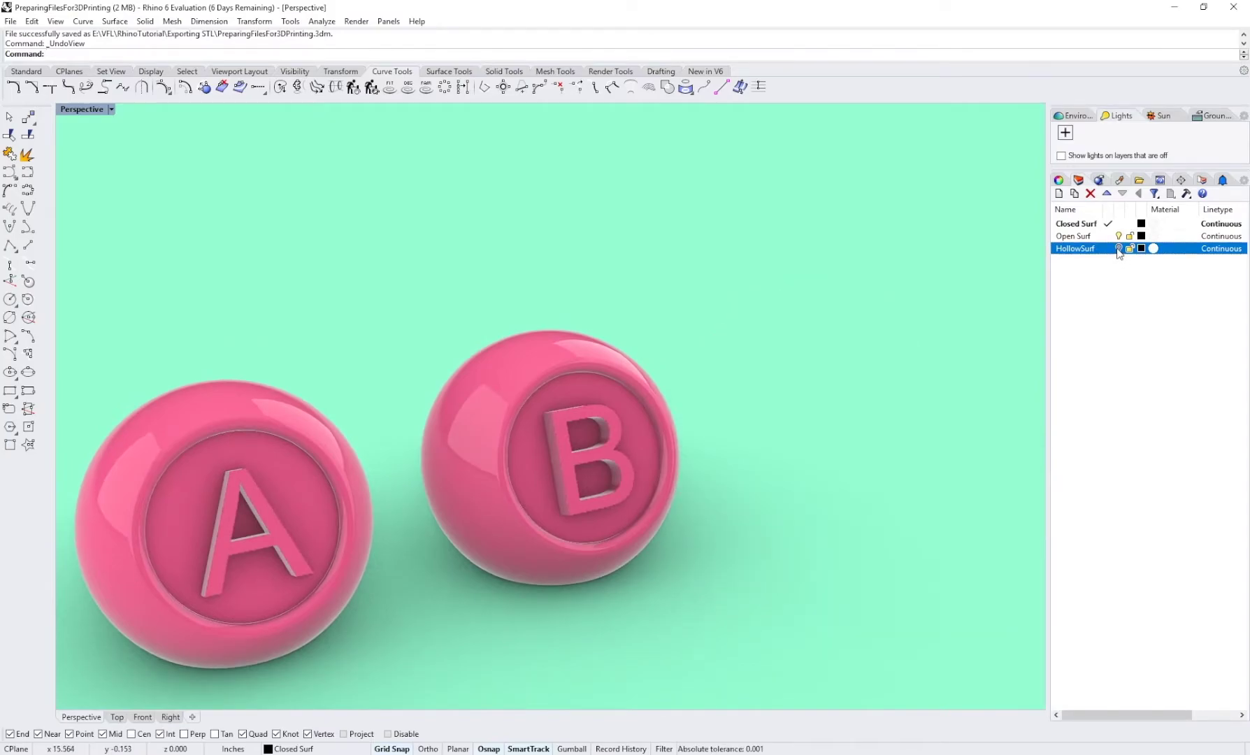
{"action": "right_click_drag", "start_coordinate": [1012, 282], "coordinate": [772, 282]}
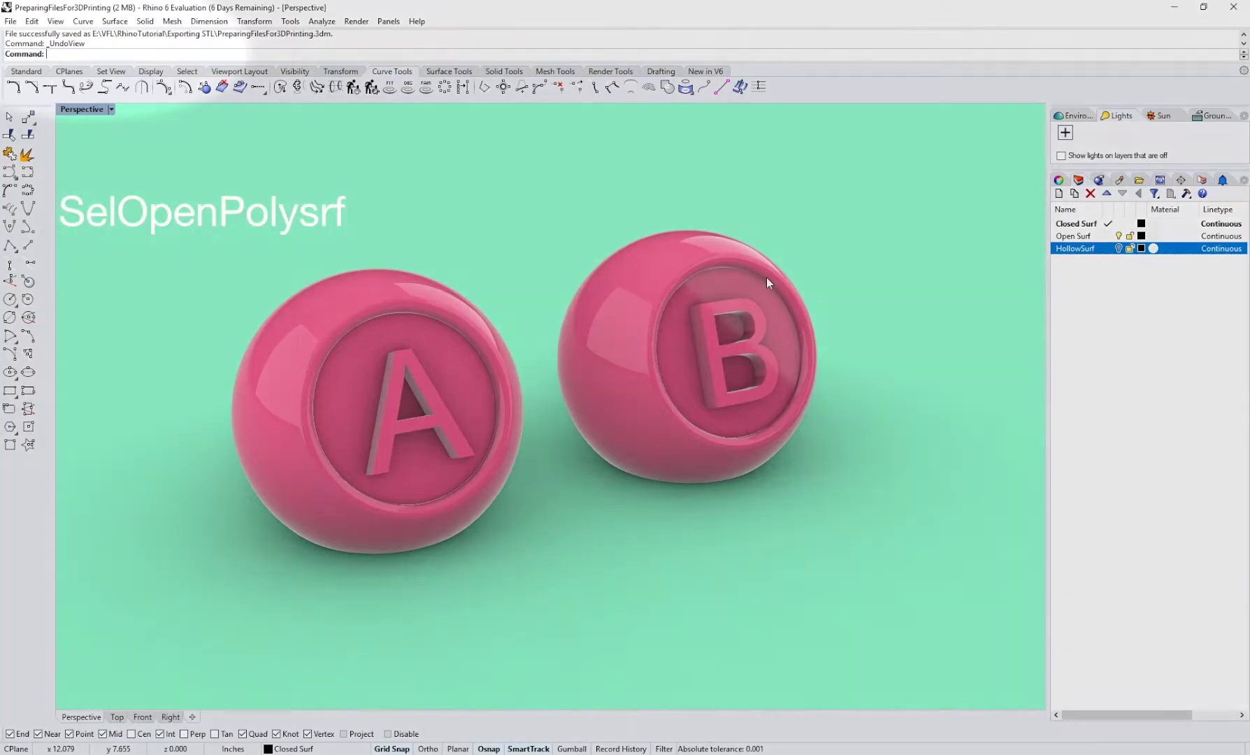
Step: Check for open polysurfaces in the model with SelOpenPolysrf, then clear the selection
{"action": "type", "text": "SelOpenPolysrf"}
{"action": "key", "text": "Return"}
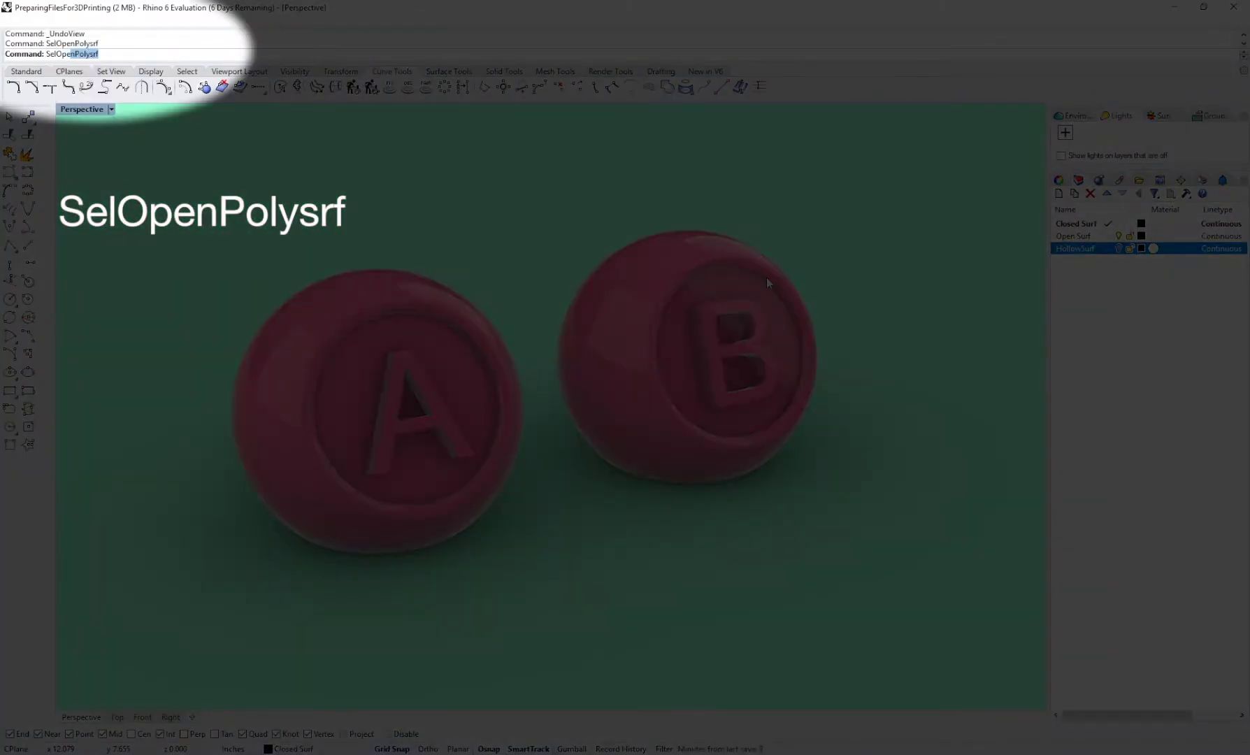
{"action": "key", "text": "Return"}
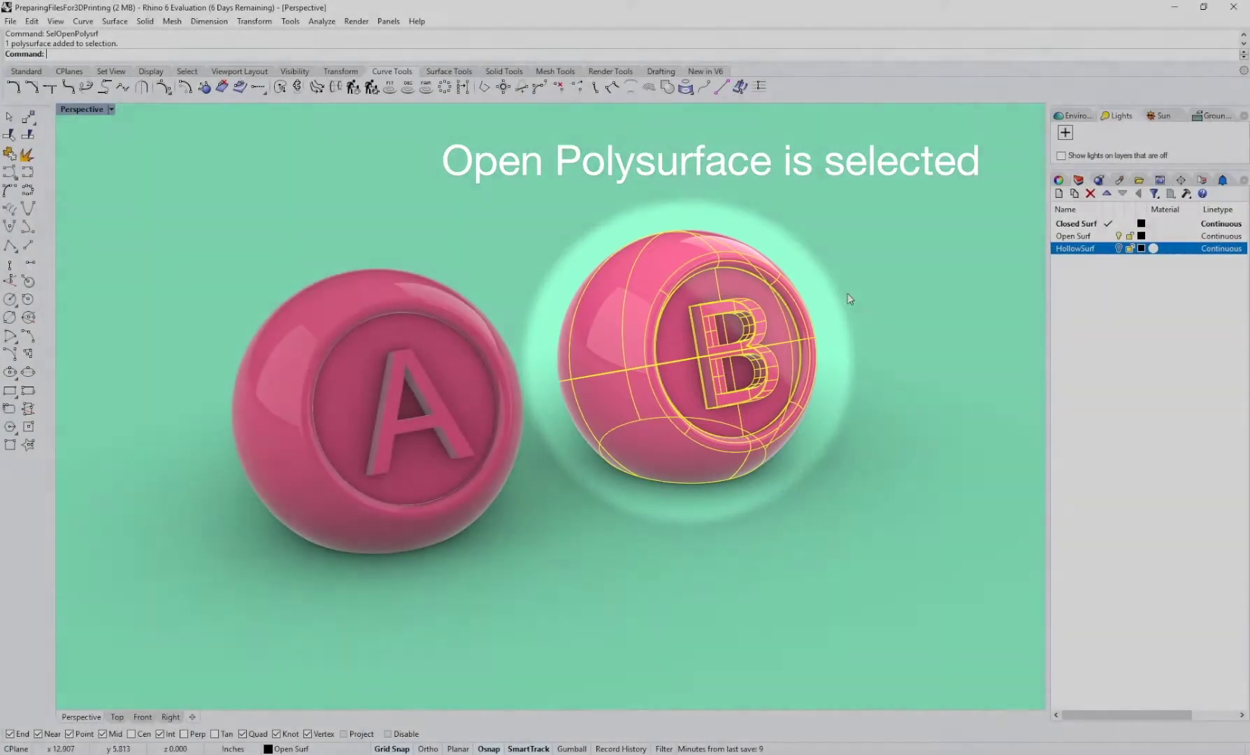
{"action": "left_click", "coordinate": [849, 294]}
Step: Check for closed polysurfaces in the model with SelClosedPolysrf, then clear the selection
{"action": "type", "text": "SelClo"}
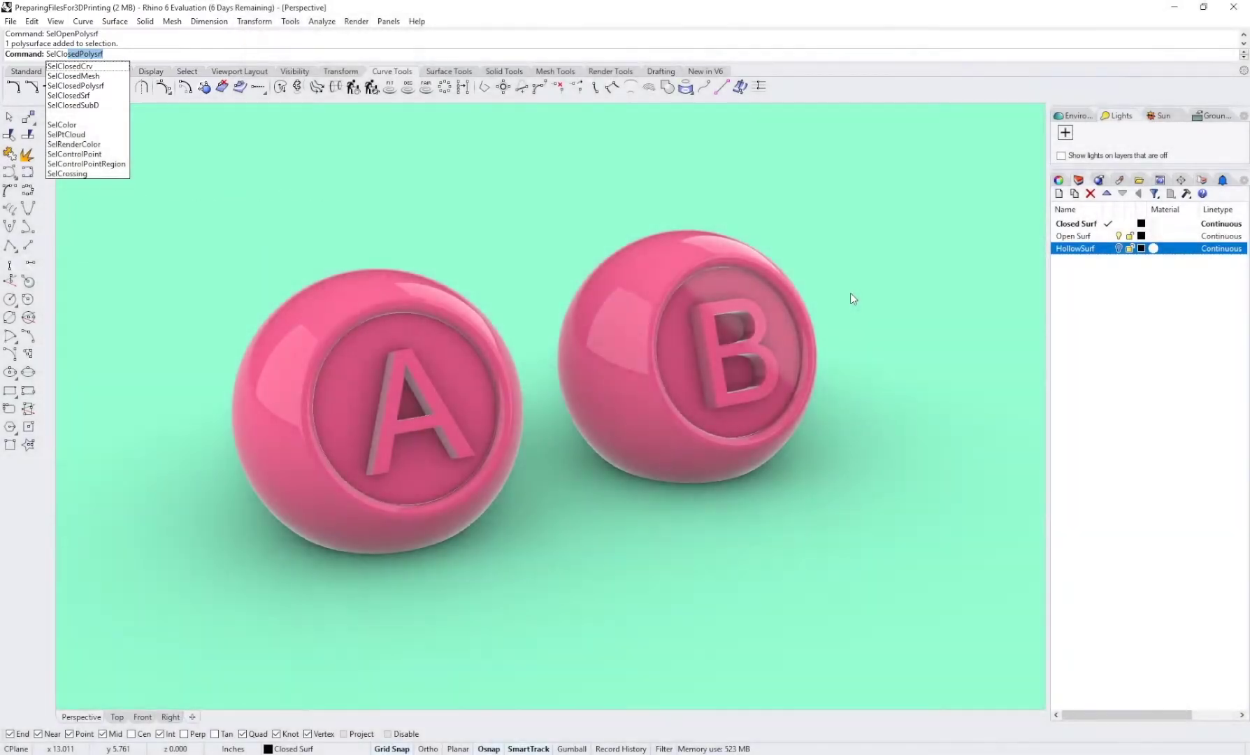
{"action": "key", "text": "Return"}
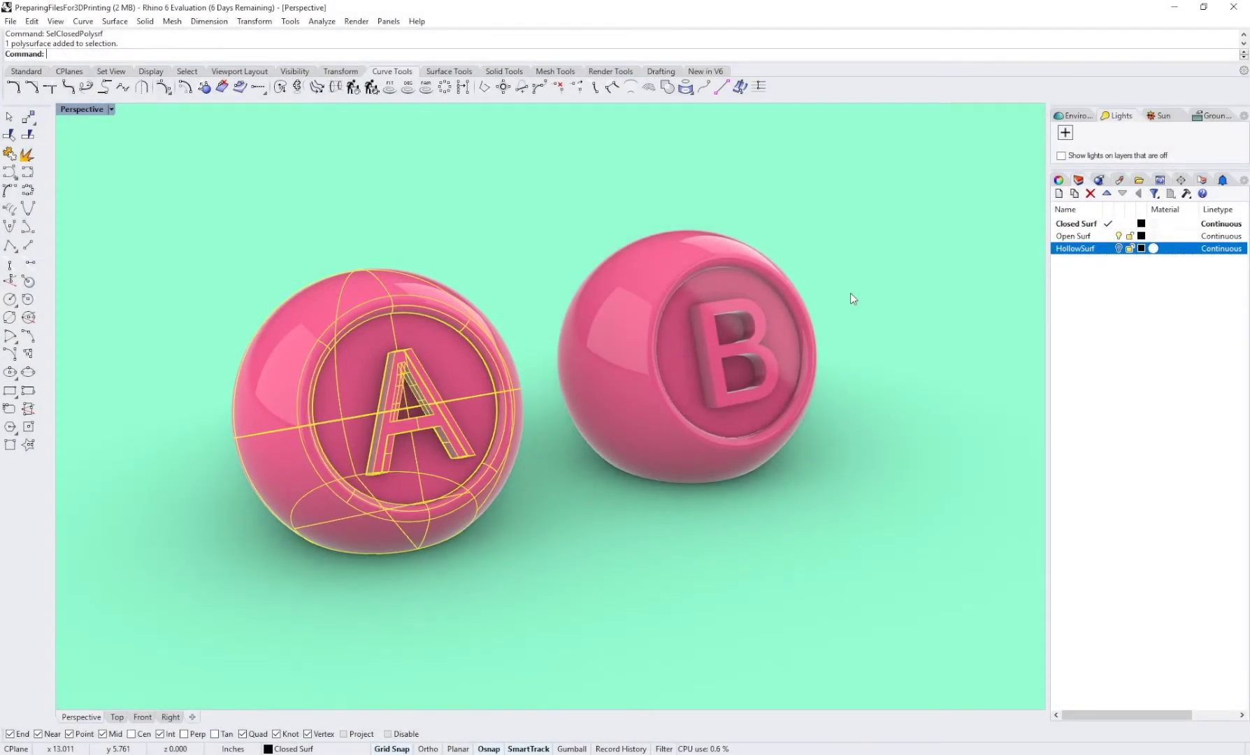
{"action": "left_click", "coordinate": [813, 328]}
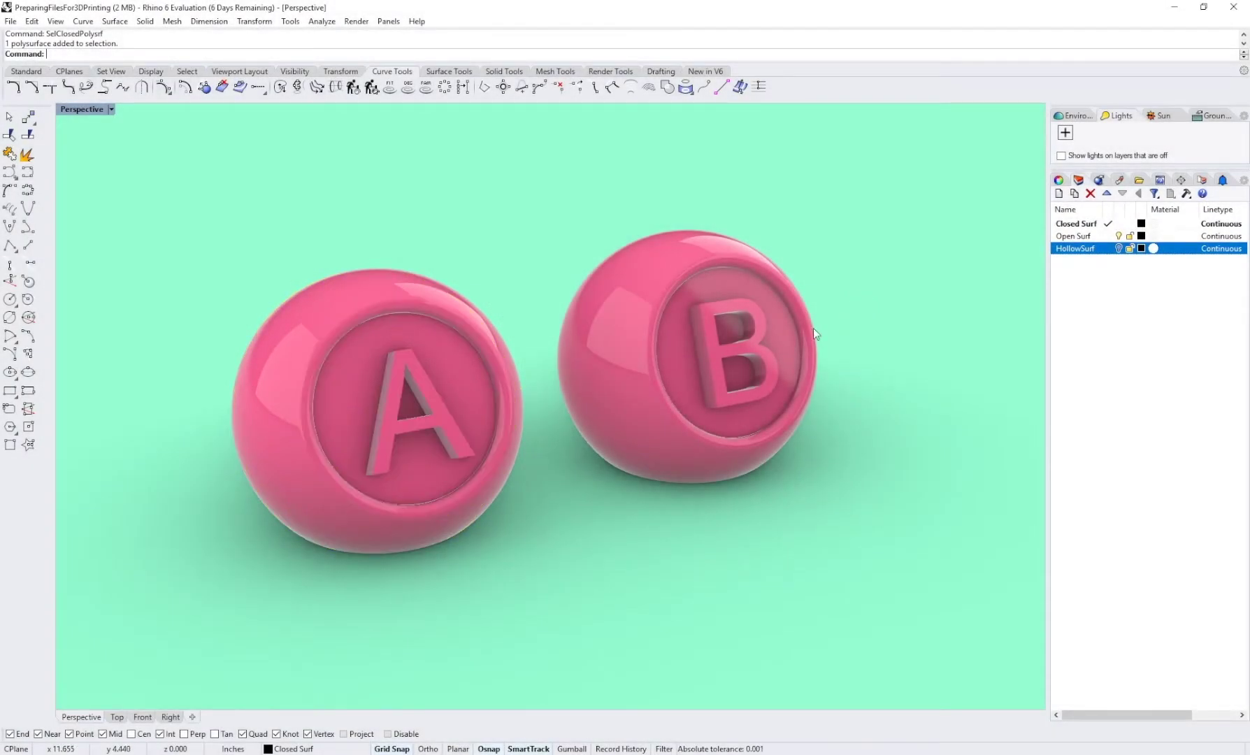
Step: Measure the volume of the sphere with the letter A using the Volume command
{"action": "left_click", "coordinate": [374, 399]}
{"action": "right_click_drag", "start_coordinate": [374, 399], "coordinate": [360, 483]}
{"action": "type", "text": "Volume"}
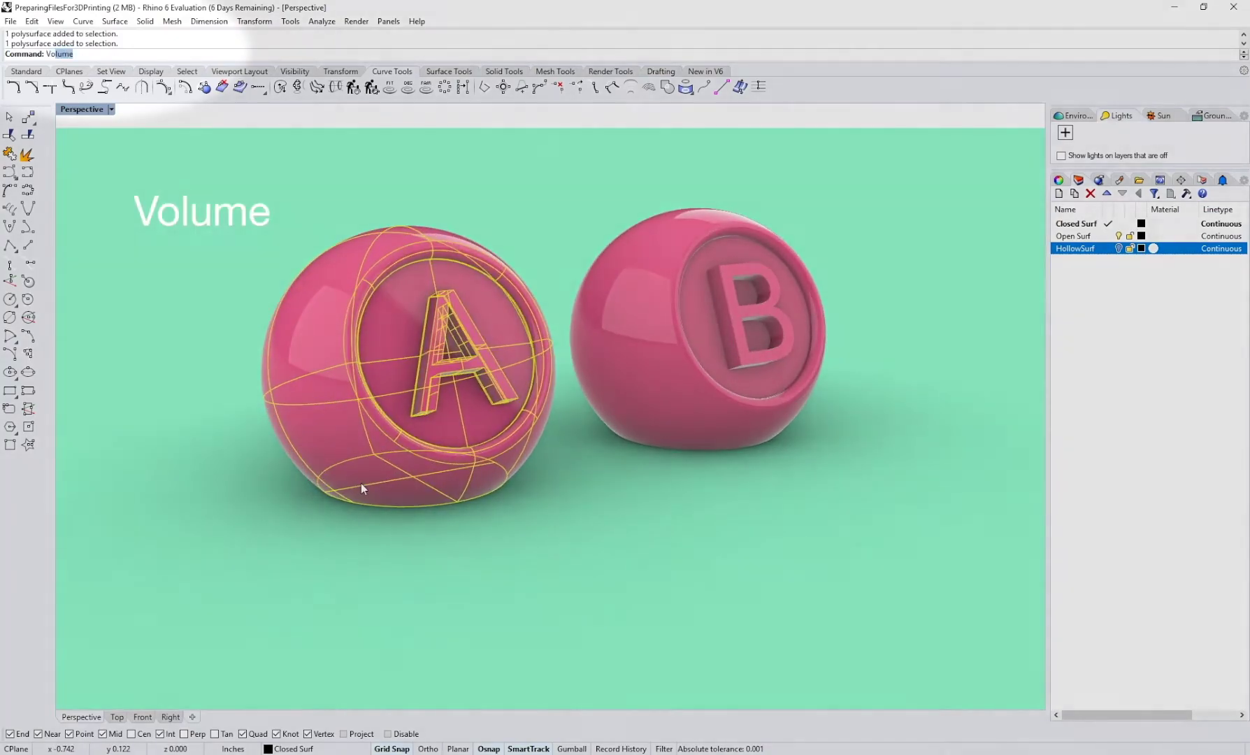
{"action": "key", "text": "Return"}
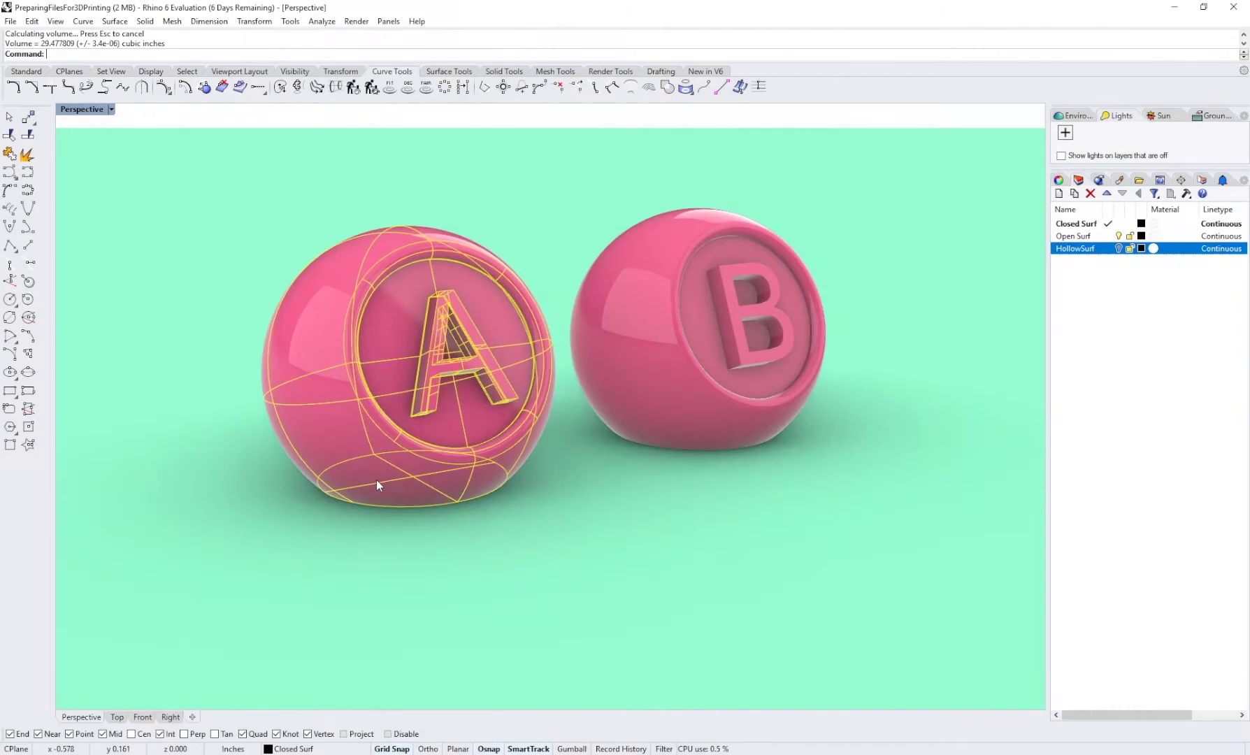
Step: Run the Volume command on the sphere with the letter B and decline the calculation for non-closed objects
{"action": "left_click", "coordinate": [610, 398]}
{"action": "type", "text": "Volume"}
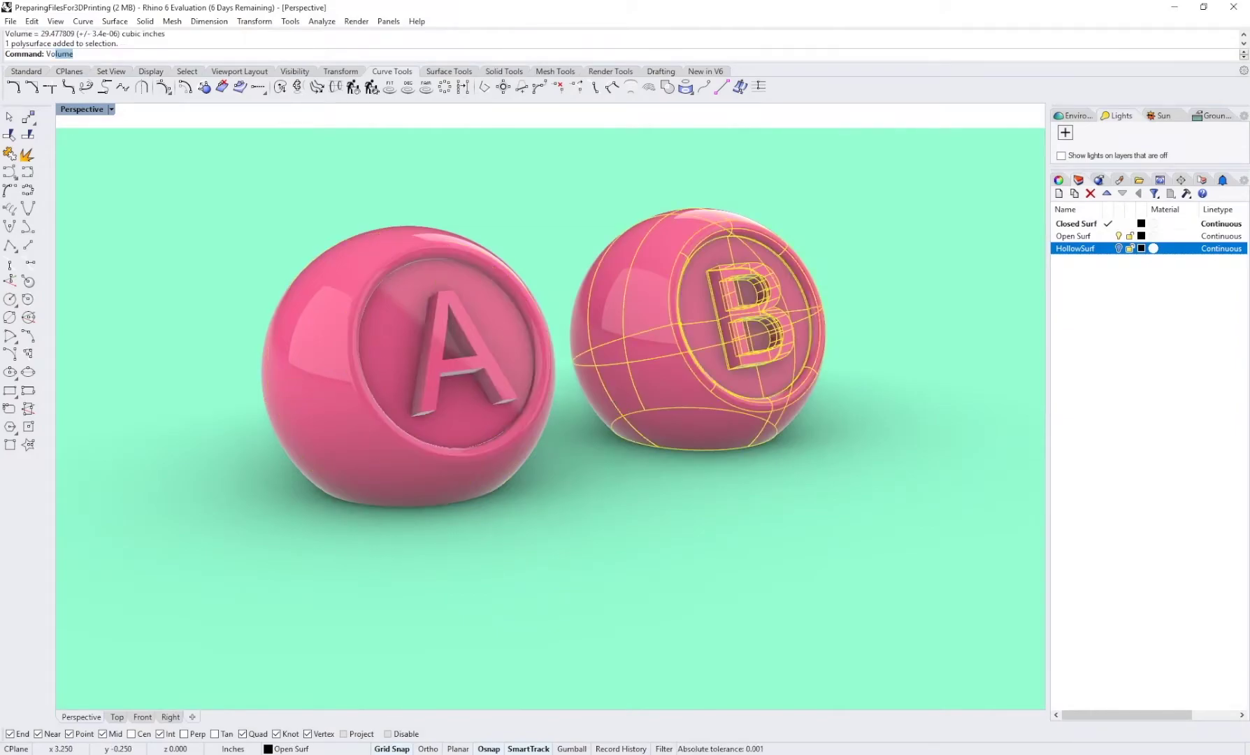
{"action": "key", "text": "Return"}
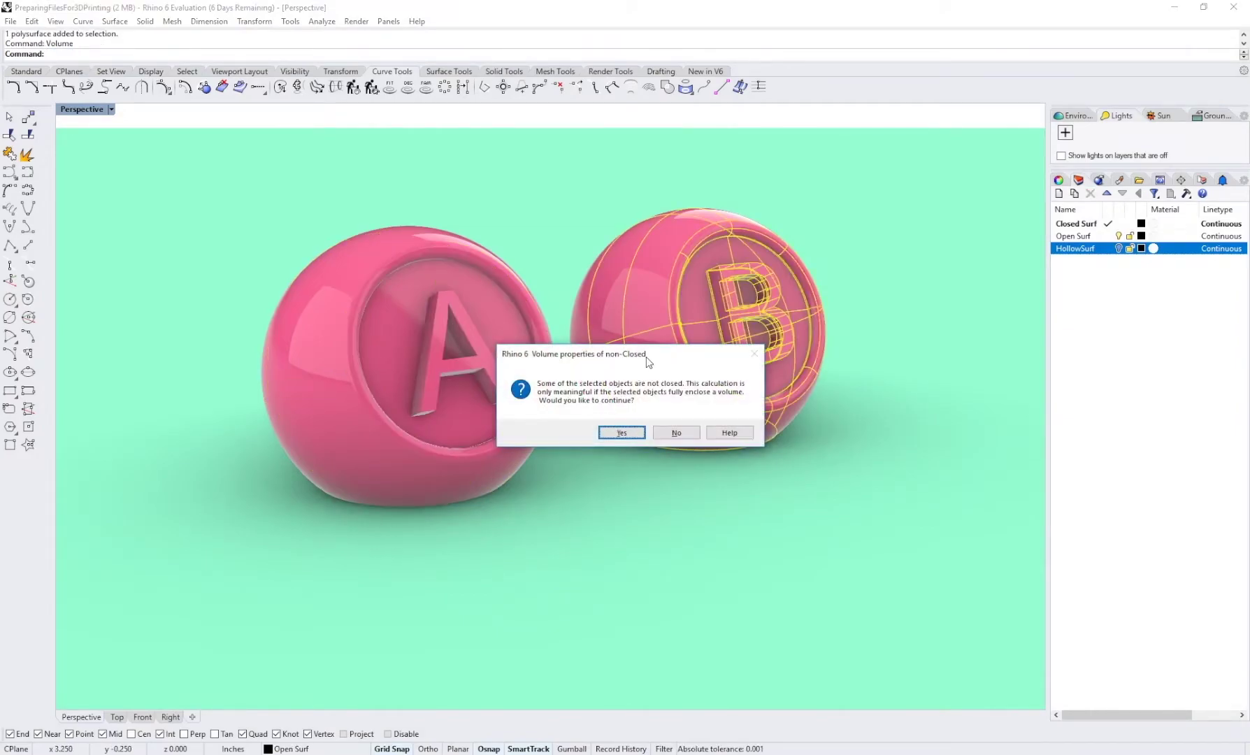
{"action": "left_click_drag", "start_coordinate": [647, 360], "coordinate": [651, 357]}
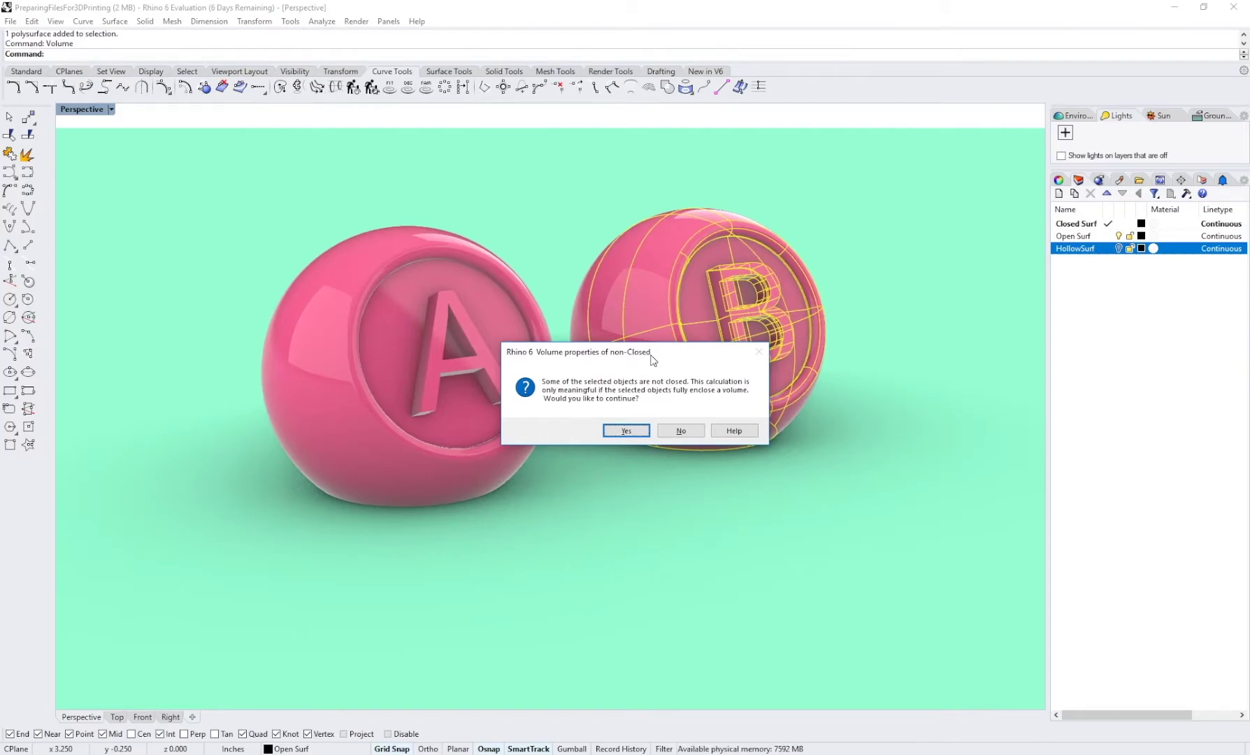
{"action": "left_click", "coordinate": [682, 429]}
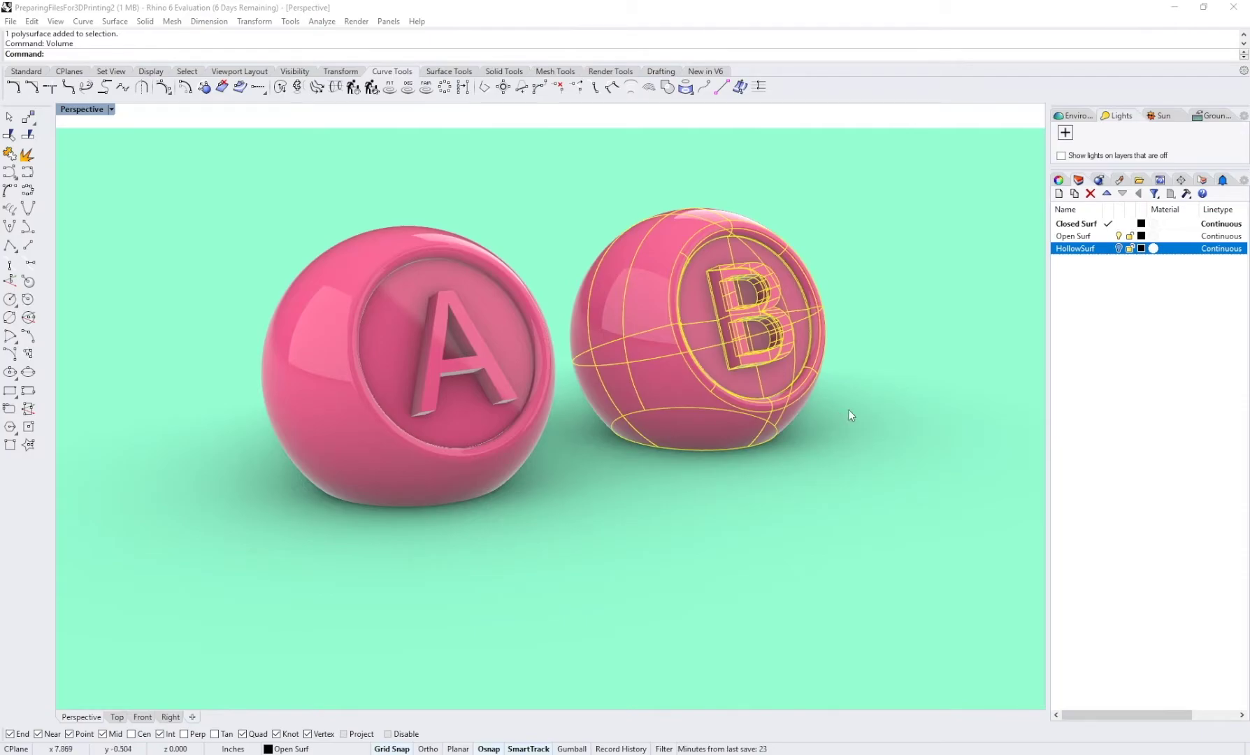
Step: Hide the Open Surf layer and set the Perspective viewport's display mode to Shaded
{"action": "left_click", "coordinate": [1118, 237]}
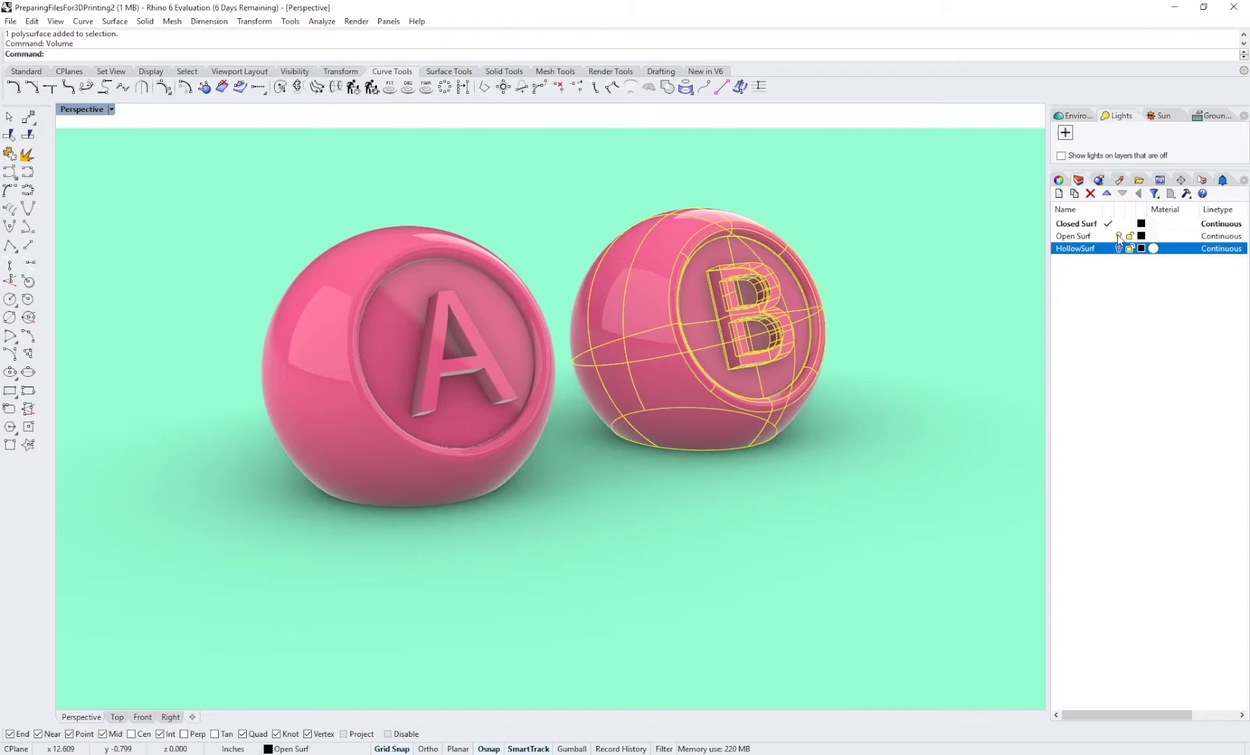
{"action": "right_click_drag", "start_coordinate": [467, 359], "coordinate": [540, 368]}
{"action": "type", "text": "SetDisplayMode"}
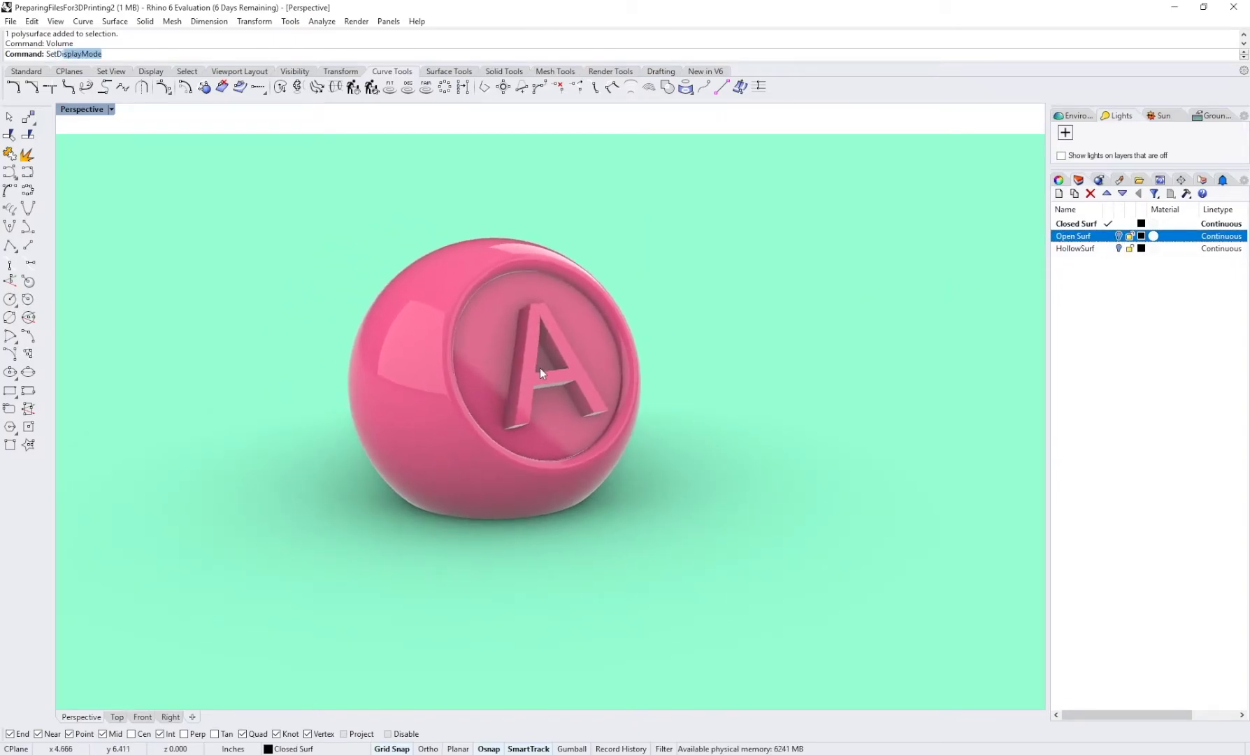
{"action": "key", "text": "Return"}
{"action": "type", "text": "shaded"}
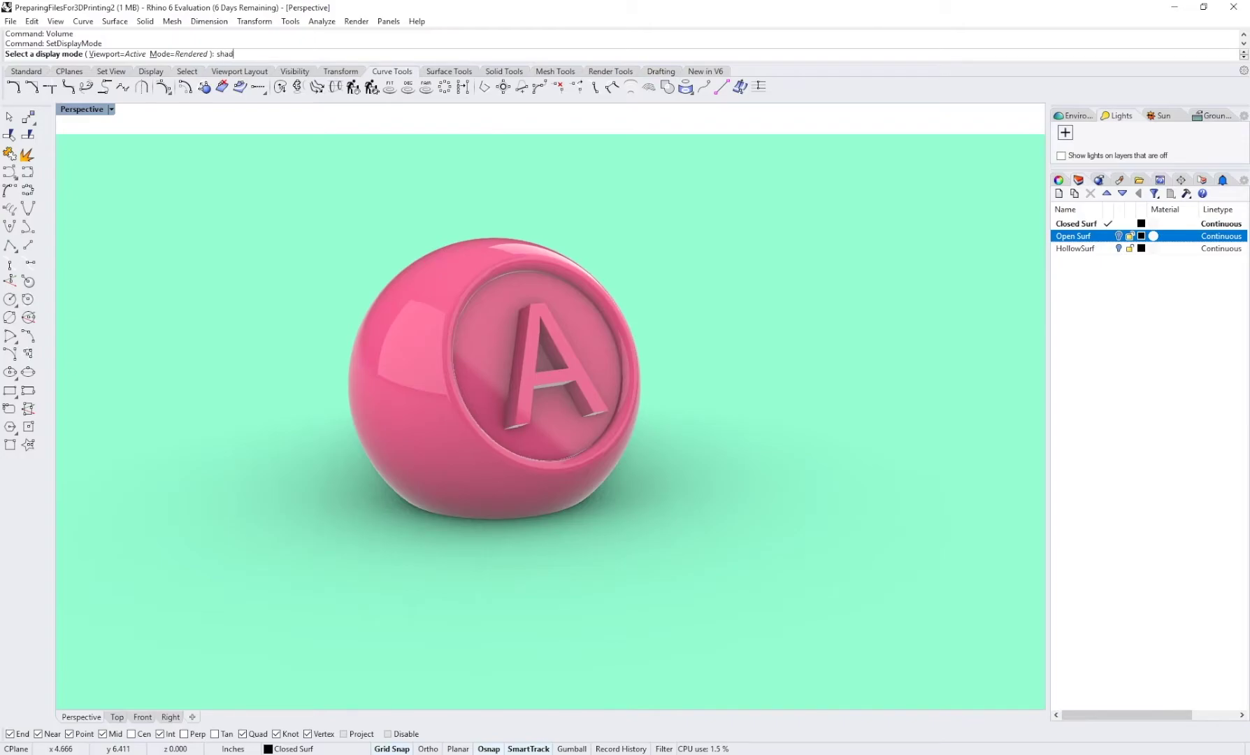
{"action": "key", "text": "Return"}
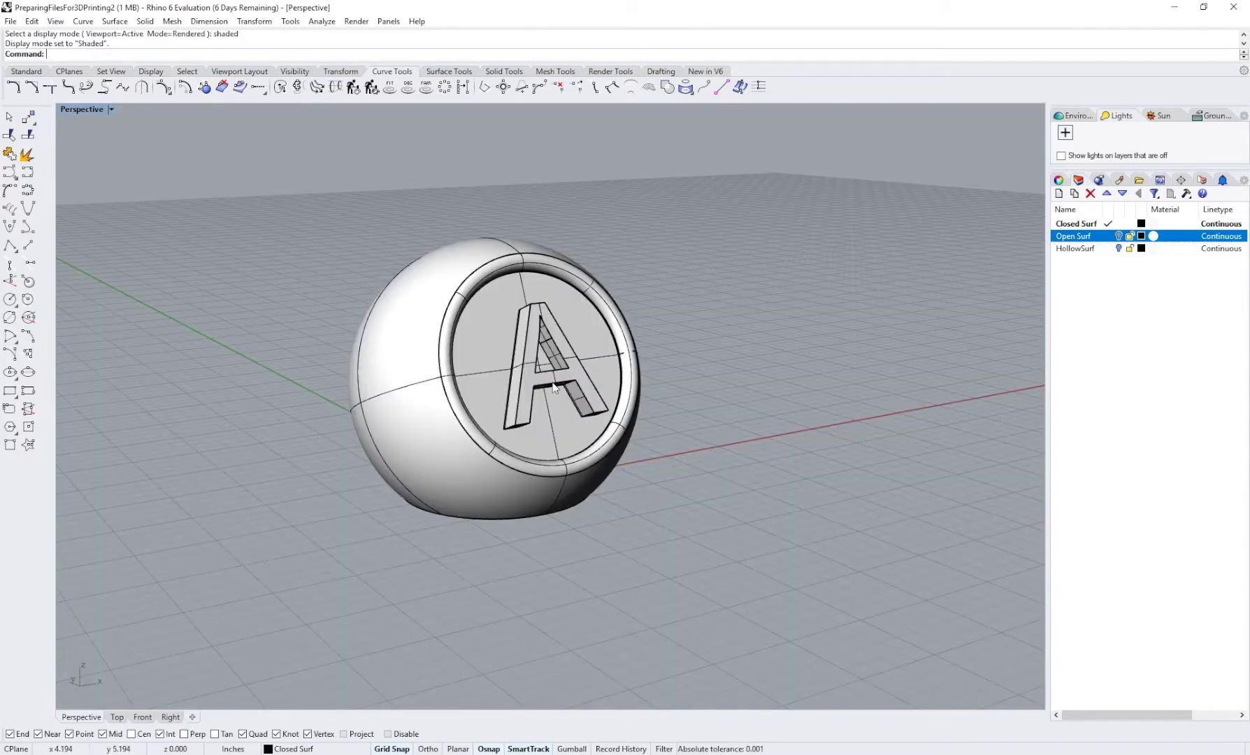
Step: Unhide the hidden mesh copy of the A sphere and compare it with the original polysurface
{"action": "scroll", "coordinate": [549, 365], "scroll_direction": "up", "scroll_amount": 4}
{"action": "right_click_drag", "start_coordinate": [580, 348], "coordinate": [544, 373], "text": "shift"}
{"action": "type", "text": "Show"}
{"action": "key", "text": "Return"}
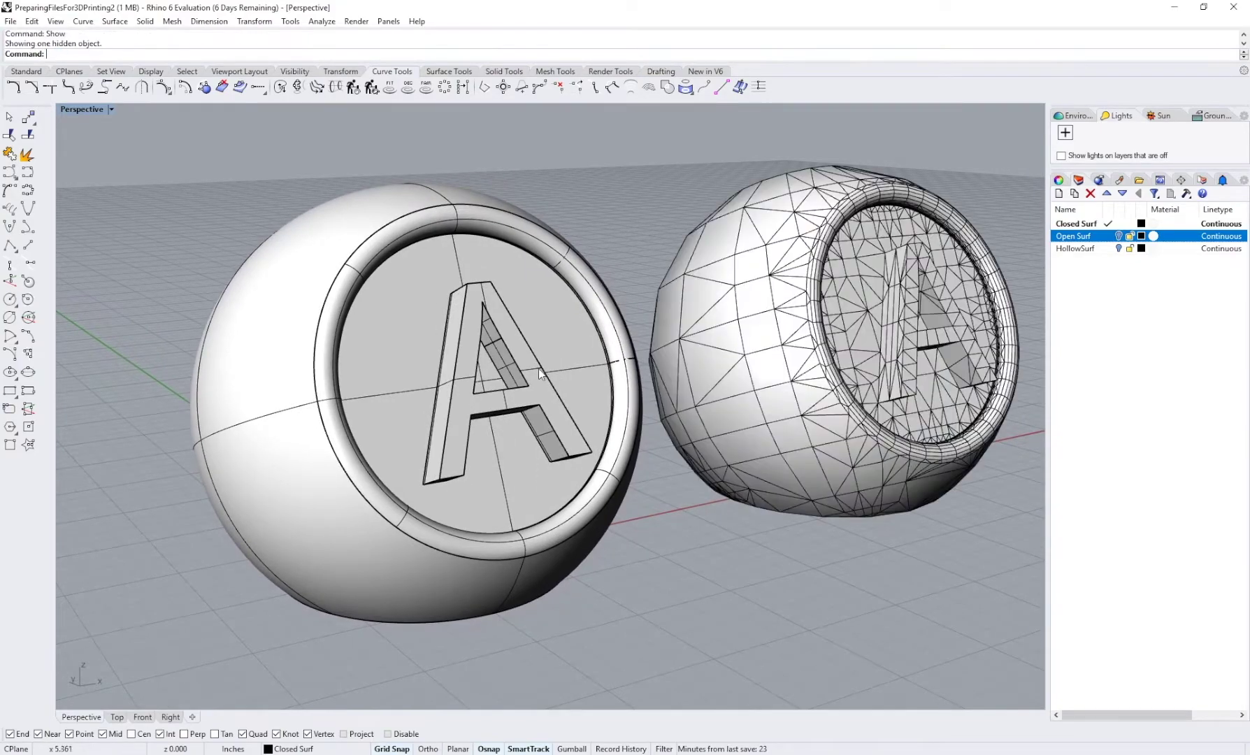
{"action": "right_click_drag", "start_coordinate": [768, 406], "coordinate": [676, 409], "text": "shift"}
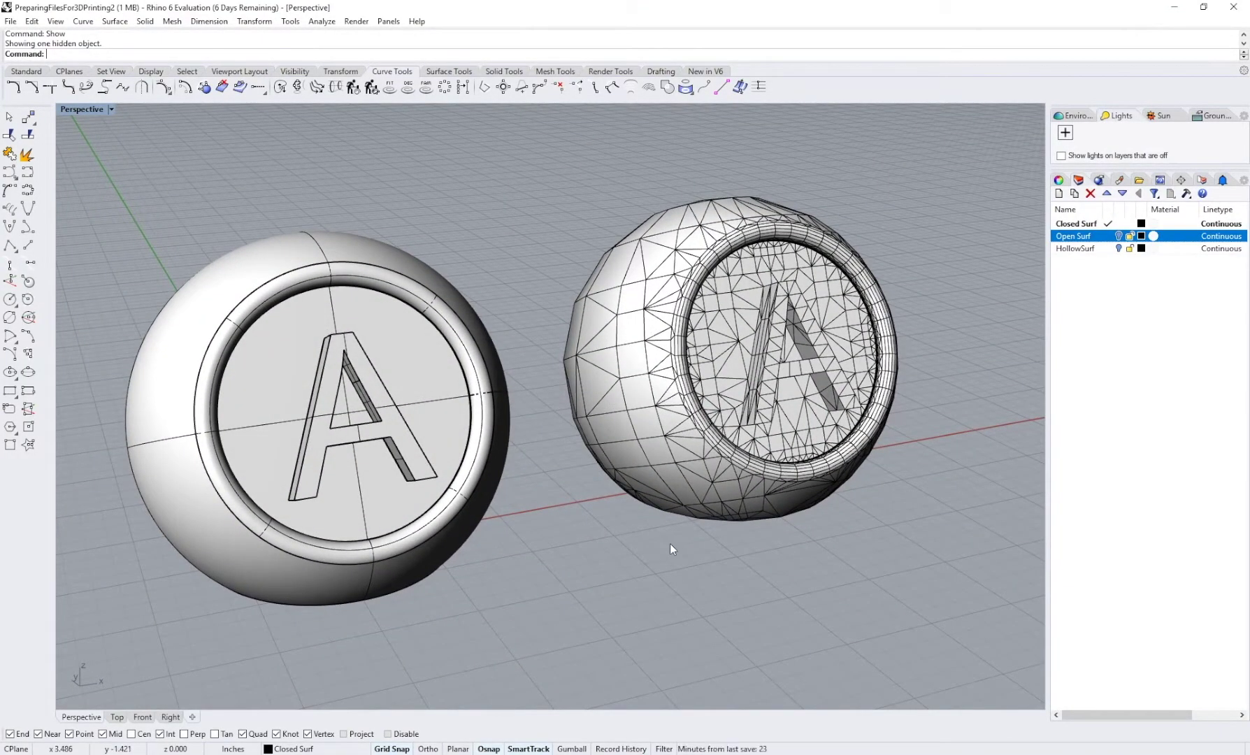
Step: Delete the mesh copy of the A sphere
{"action": "right_click_drag", "start_coordinate": [670, 547], "coordinate": [698, 549]}
{"action": "left_click", "coordinate": [750, 457]}
{"action": "key", "text": "Delete"}
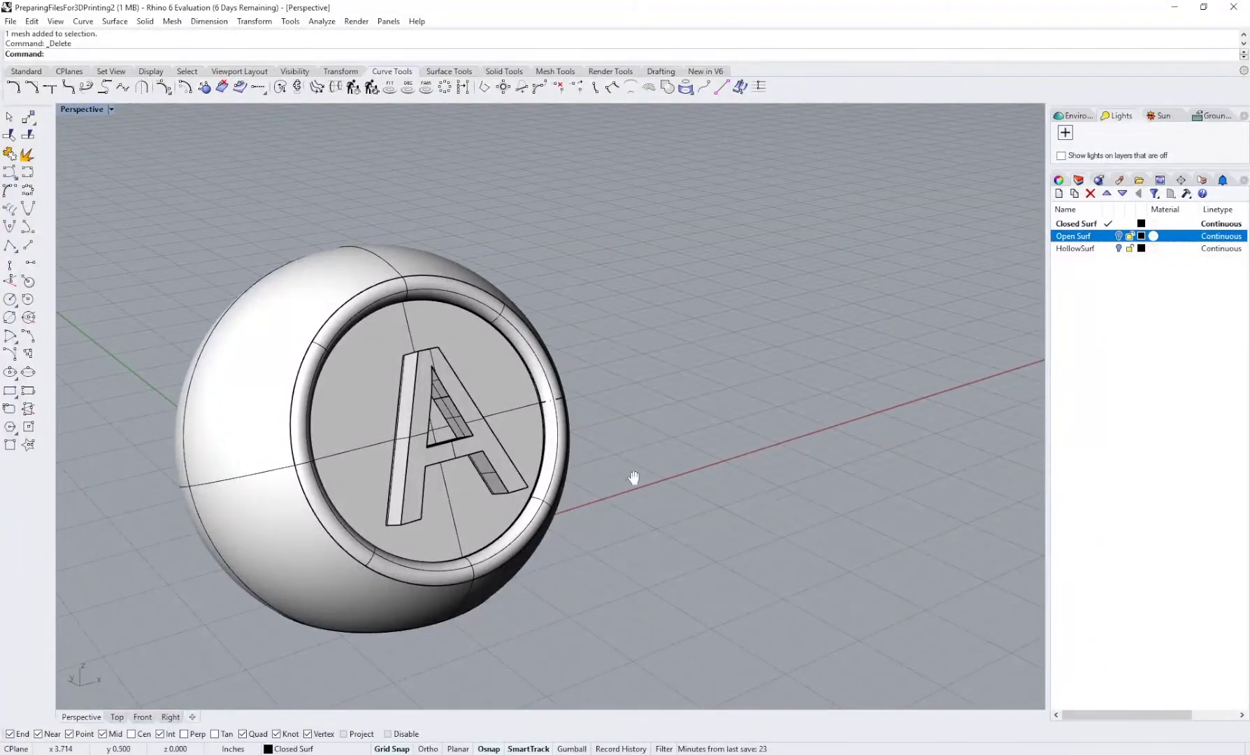
Step: Export the selected A sphere polysurface as an STL (Stereolithography) file named 3dPrint in the Exporting STL folder
{"action": "right_click_drag", "start_coordinate": [633, 478], "coordinate": [796, 441]}
{"action": "left_click", "coordinate": [701, 397]}
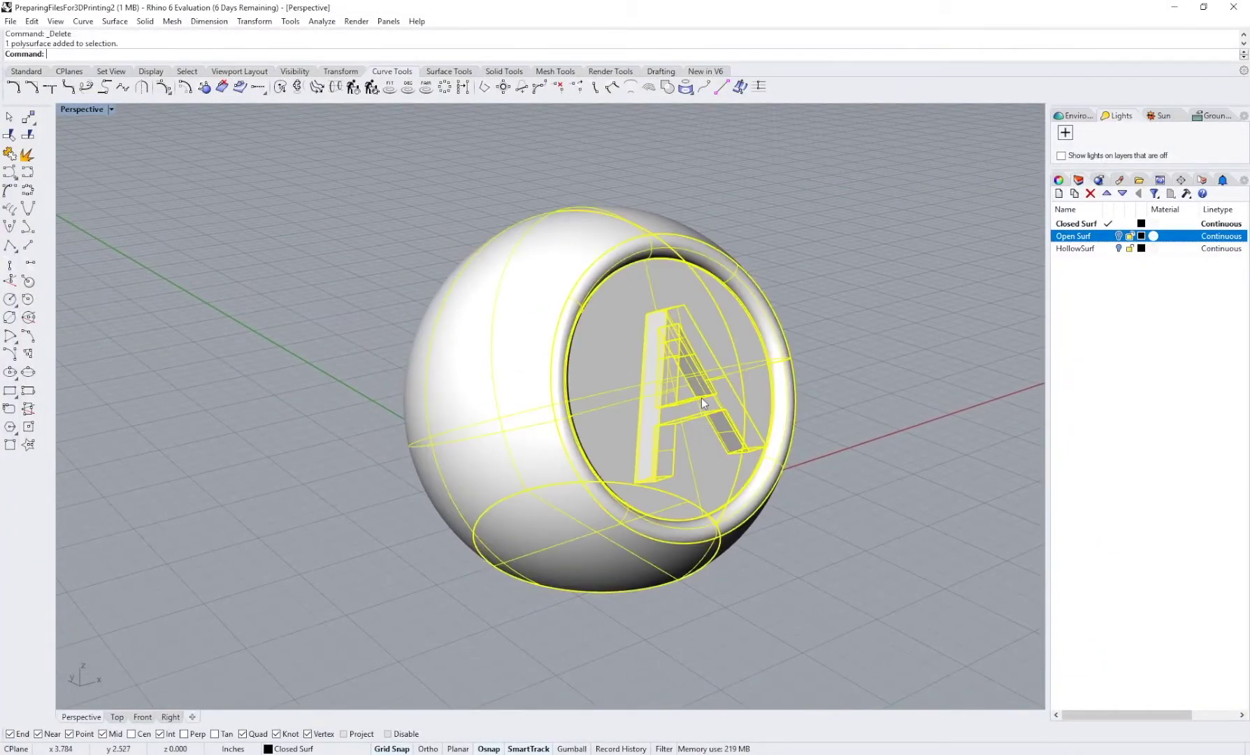
{"action": "left_click", "coordinate": [7, 23]}
{"action": "left_click", "coordinate": [65, 202]}
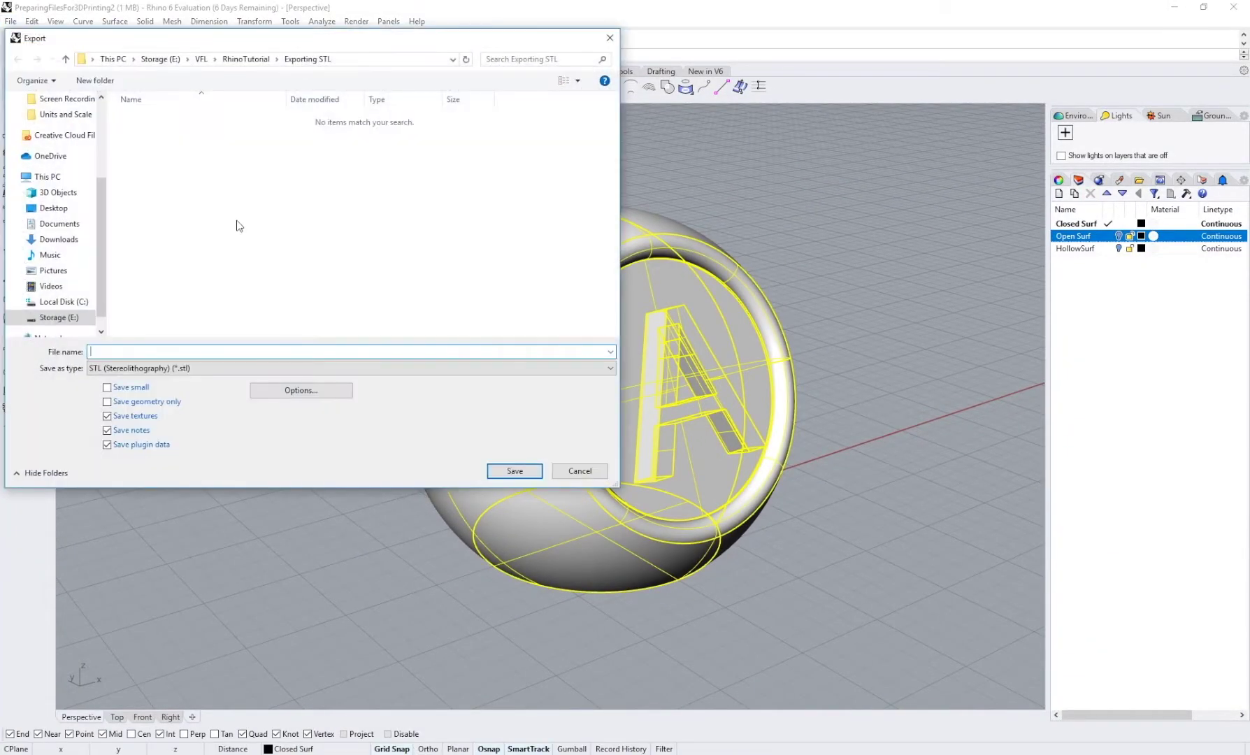
{"action": "type", "text": "3dPrint"}
{"action": "left_click", "coordinate": [240, 368]}
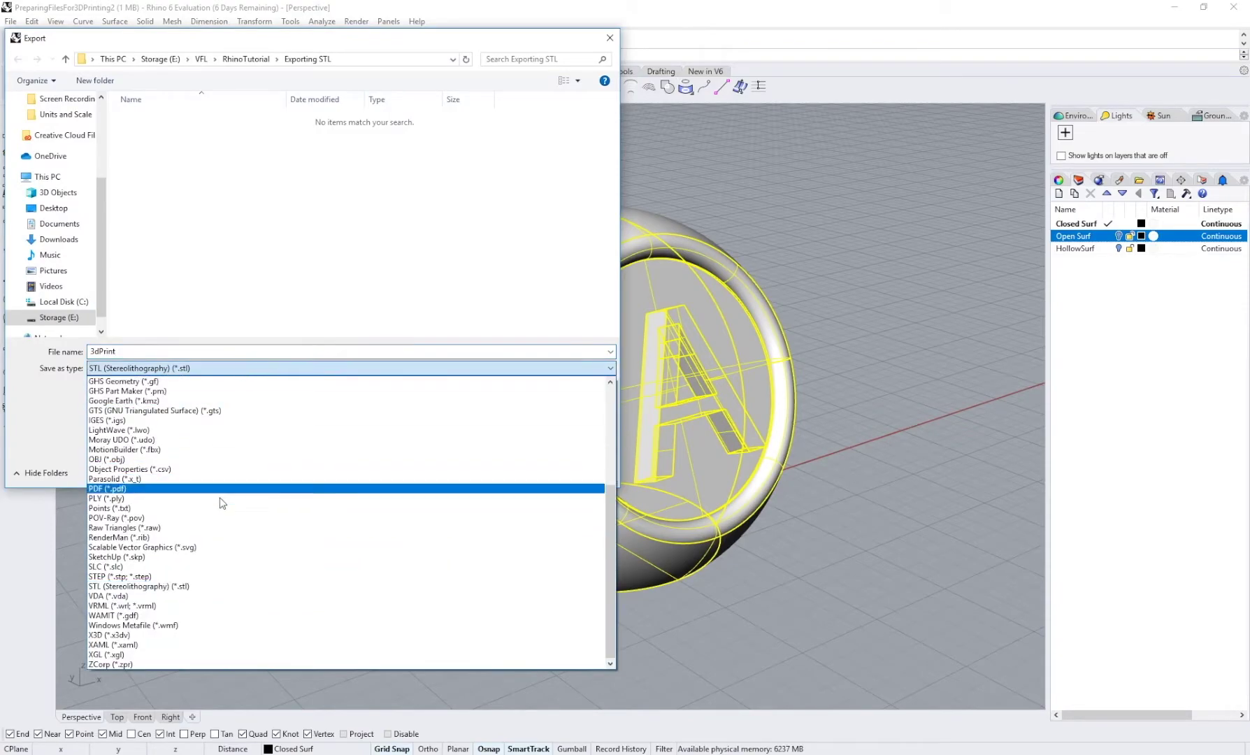
{"action": "left_click", "coordinate": [450, 487]}
{"action": "left_click", "coordinate": [515, 471]}
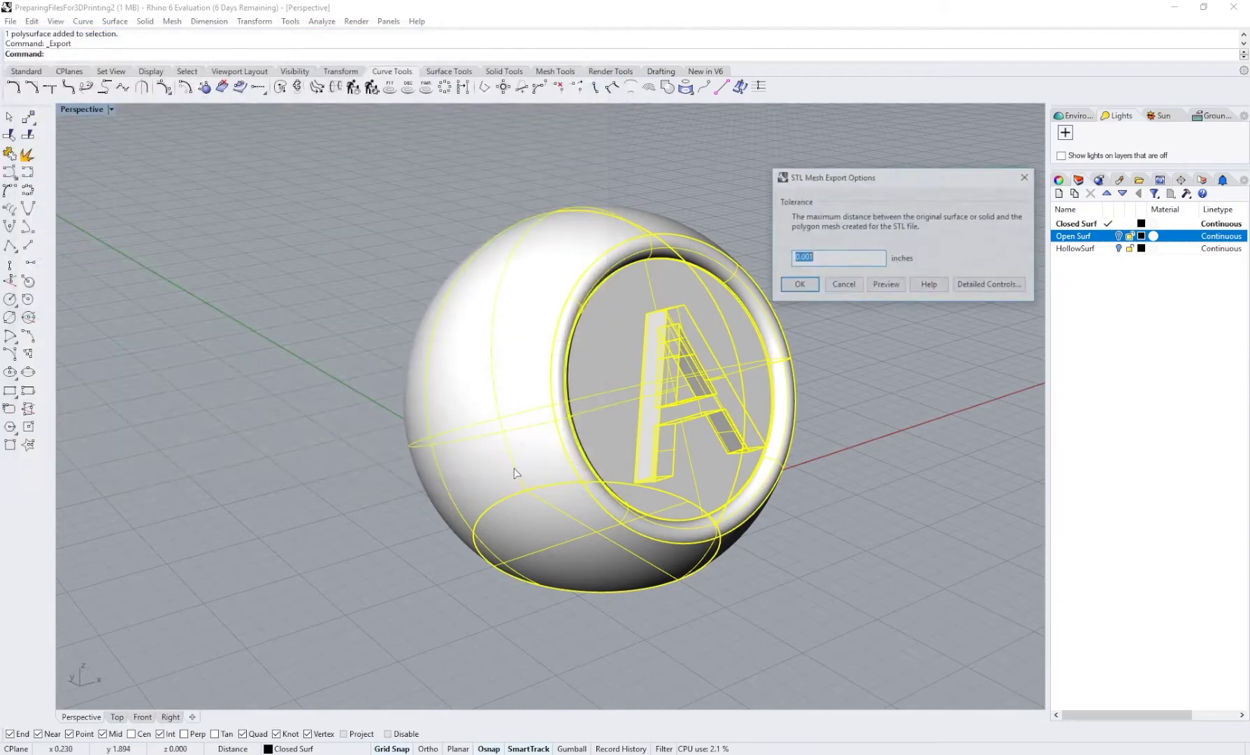
Step: Set the STL mesh tolerance to 0.01 inches and preview the mesh on the sphere
{"action": "left_click_drag", "start_coordinate": [922, 176], "coordinate": [264, 204]}
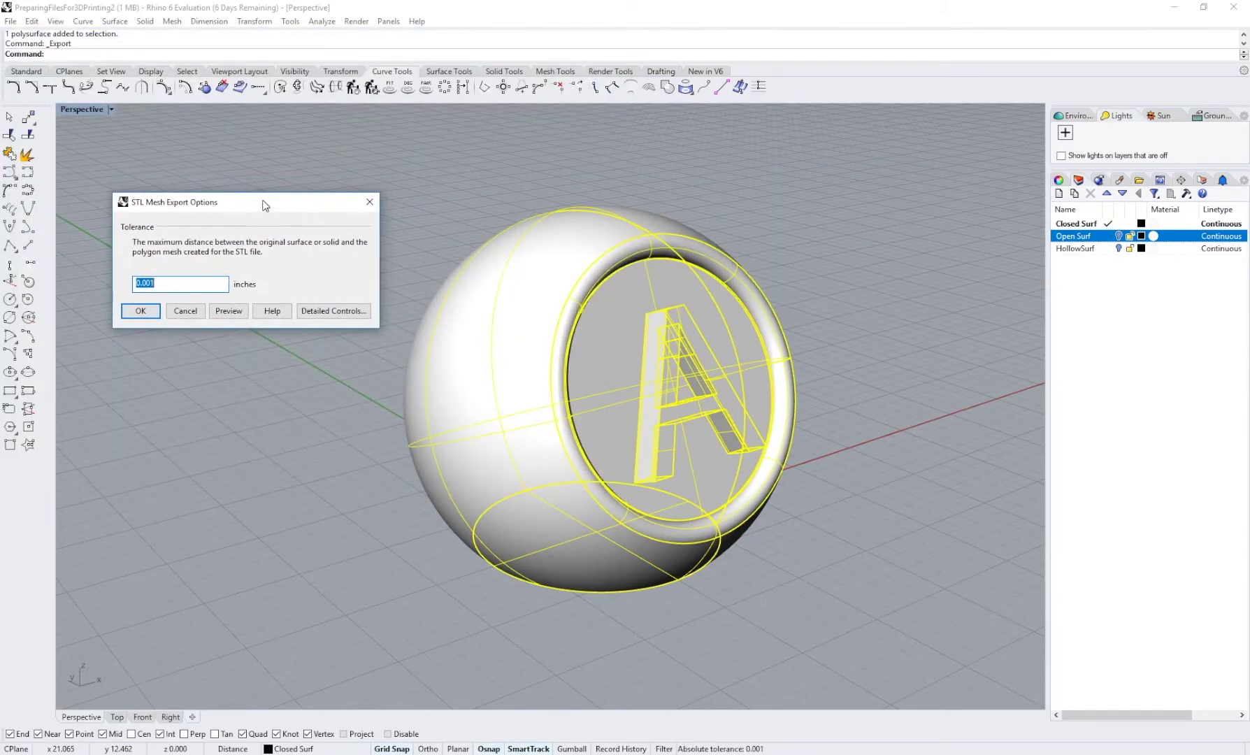
{"action": "left_click", "coordinate": [163, 285]}
{"action": "key", "text": "BackSpace"}
{"action": "key", "text": "BackSpace"}
{"action": "type", "text": "1"}
{"action": "left_click", "coordinate": [228, 311]}
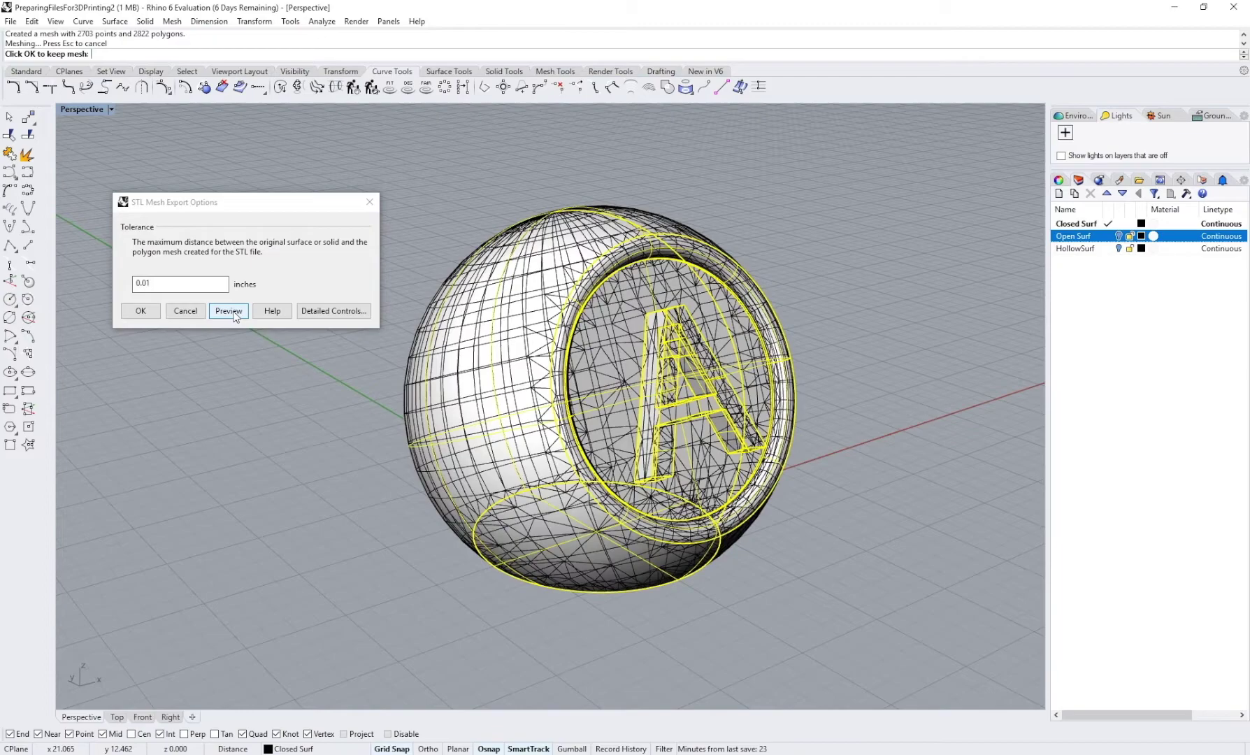
Step: Change the STL mesh tolerance to 0.1 inches and preview the coarser mesh
{"action": "left_click", "coordinate": [144, 282]}
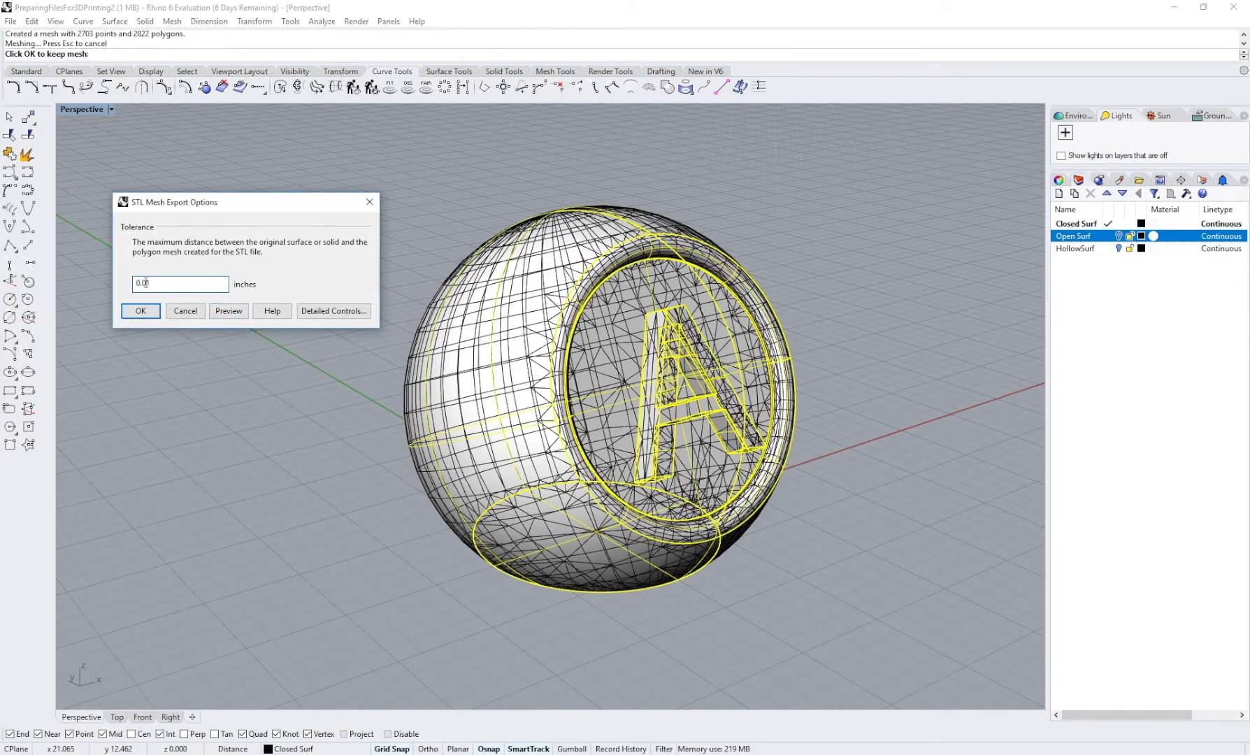
{"action": "key", "text": "BackSpace"}
{"action": "left_click", "coordinate": [228, 310]}
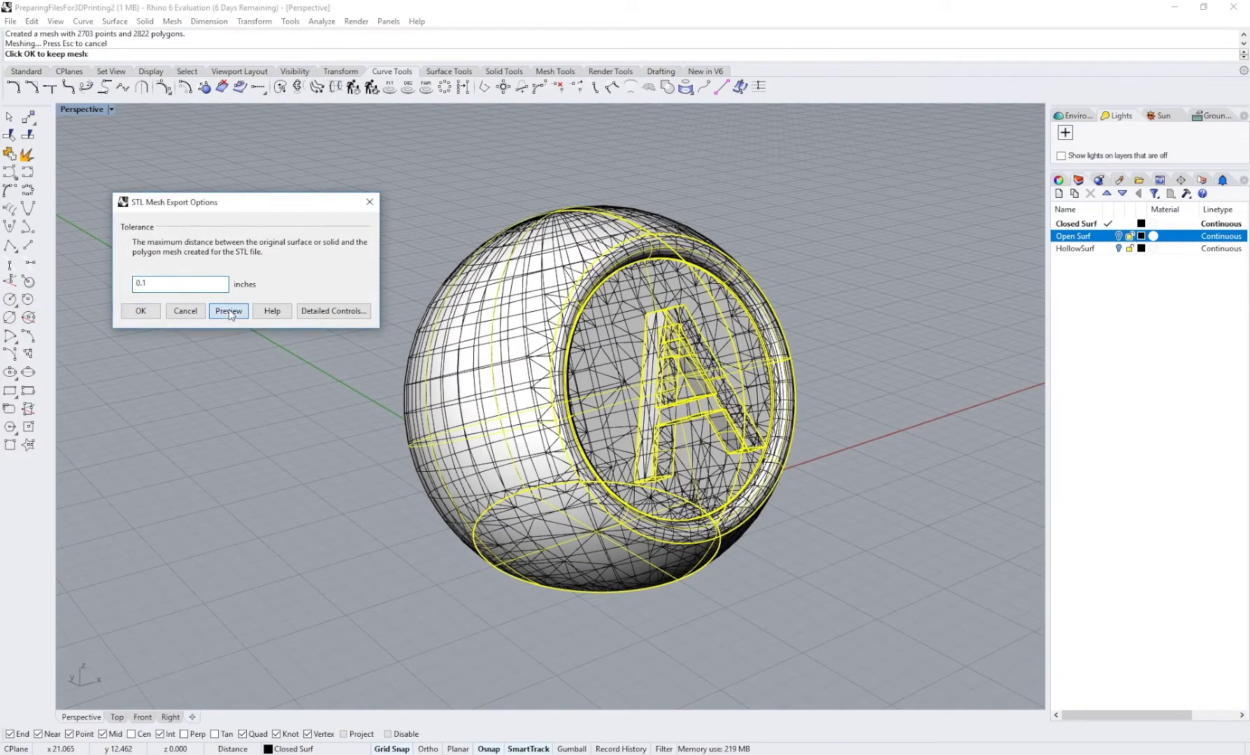
Step: Change the STL mesh tolerance to 0.0001 inches and preview the finer mesh
{"action": "left_click", "coordinate": [160, 286]}
{"action": "key", "text": "BackSpace"}
{"action": "type", "text": "0001"}
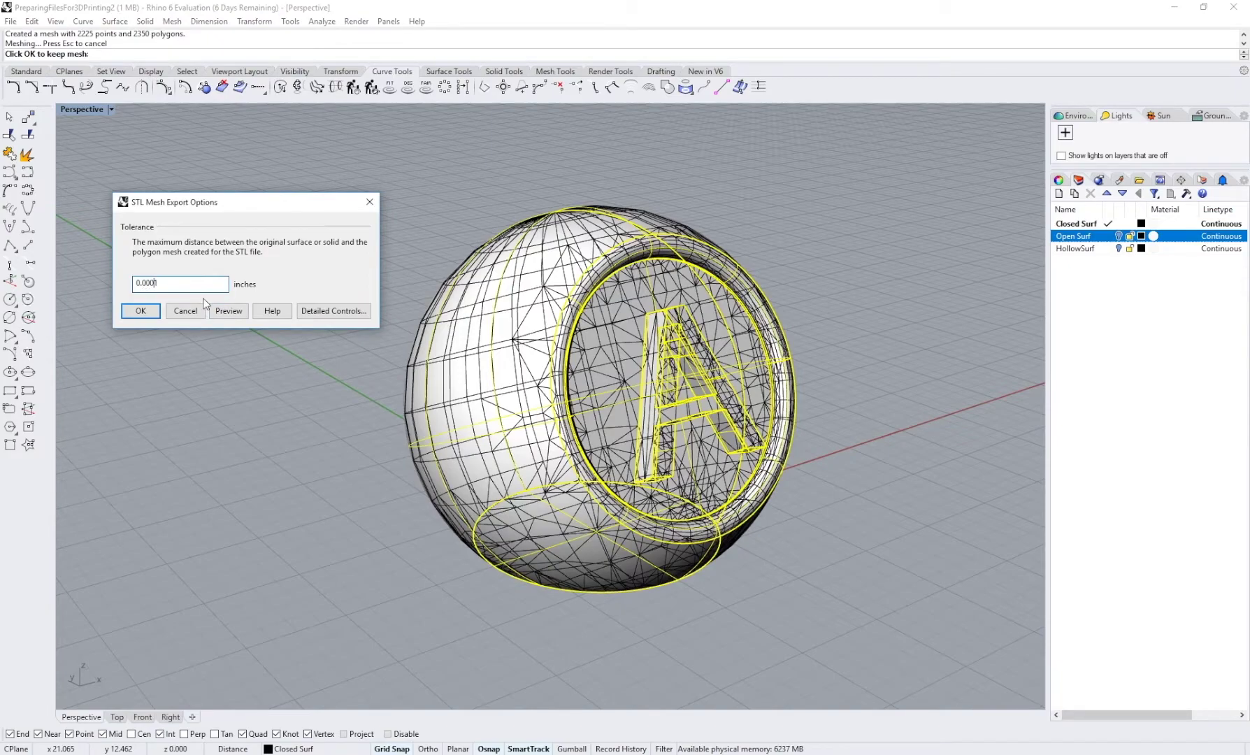
{"action": "left_click", "coordinate": [228, 312]}
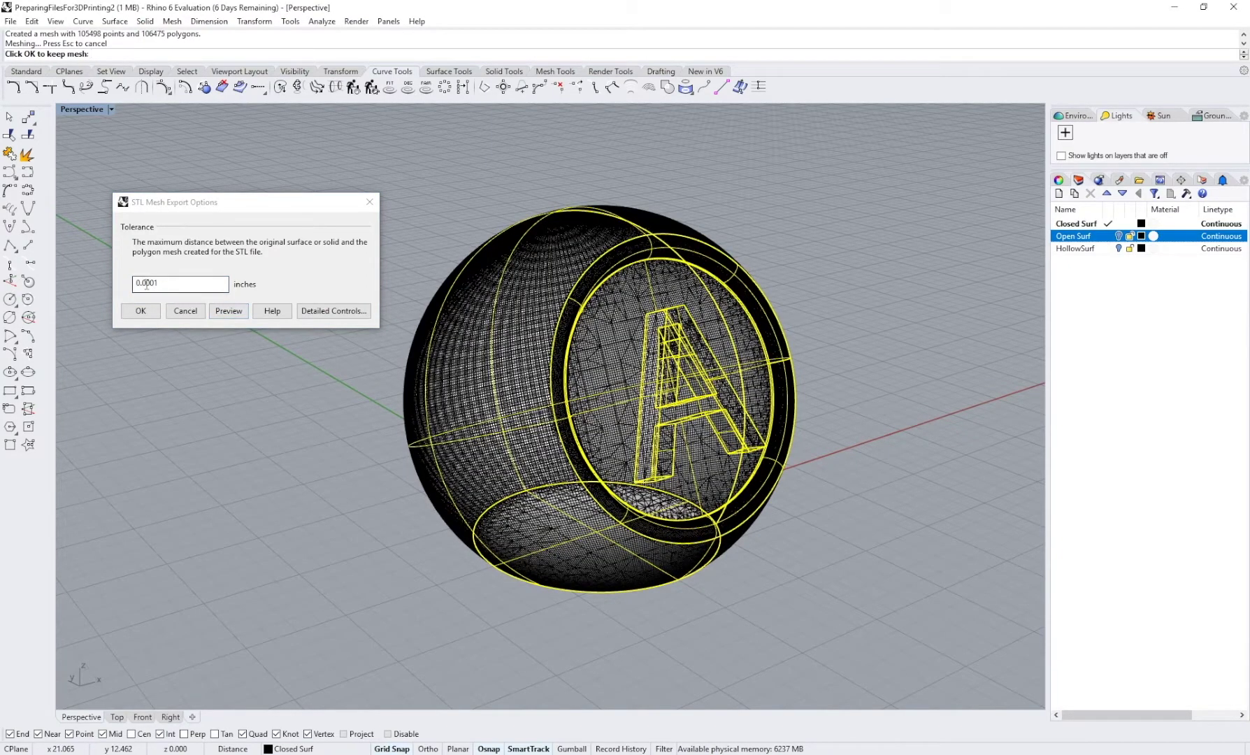
Step: Set the STL mesh tolerance to 0.001 inches and preview the mesh
{"action": "left_click", "coordinate": [155, 284]}
{"action": "left_click", "coordinate": [221, 309]}
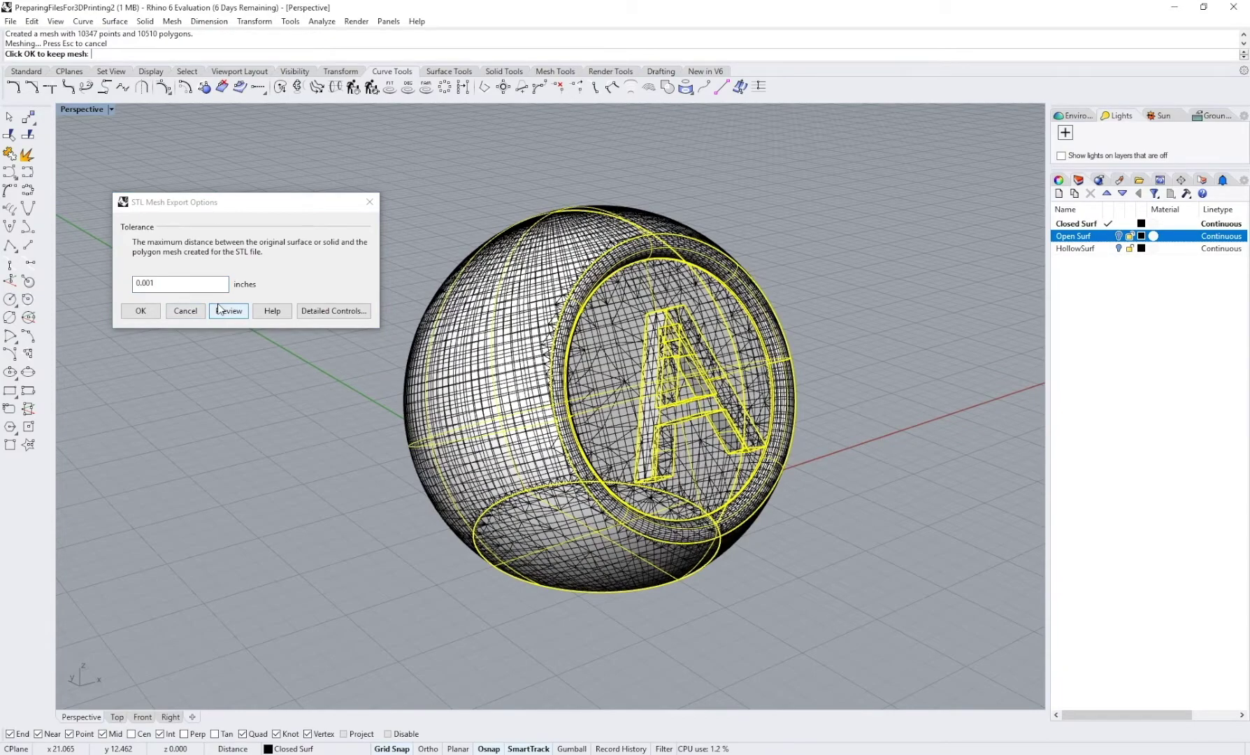
Step: Review the detailed polygon mesh options, accept them as they are and finish the STL export
{"action": "left_click", "coordinate": [348, 315]}
{"action": "left_click_drag", "start_coordinate": [691, 475], "coordinate": [199, 199]}
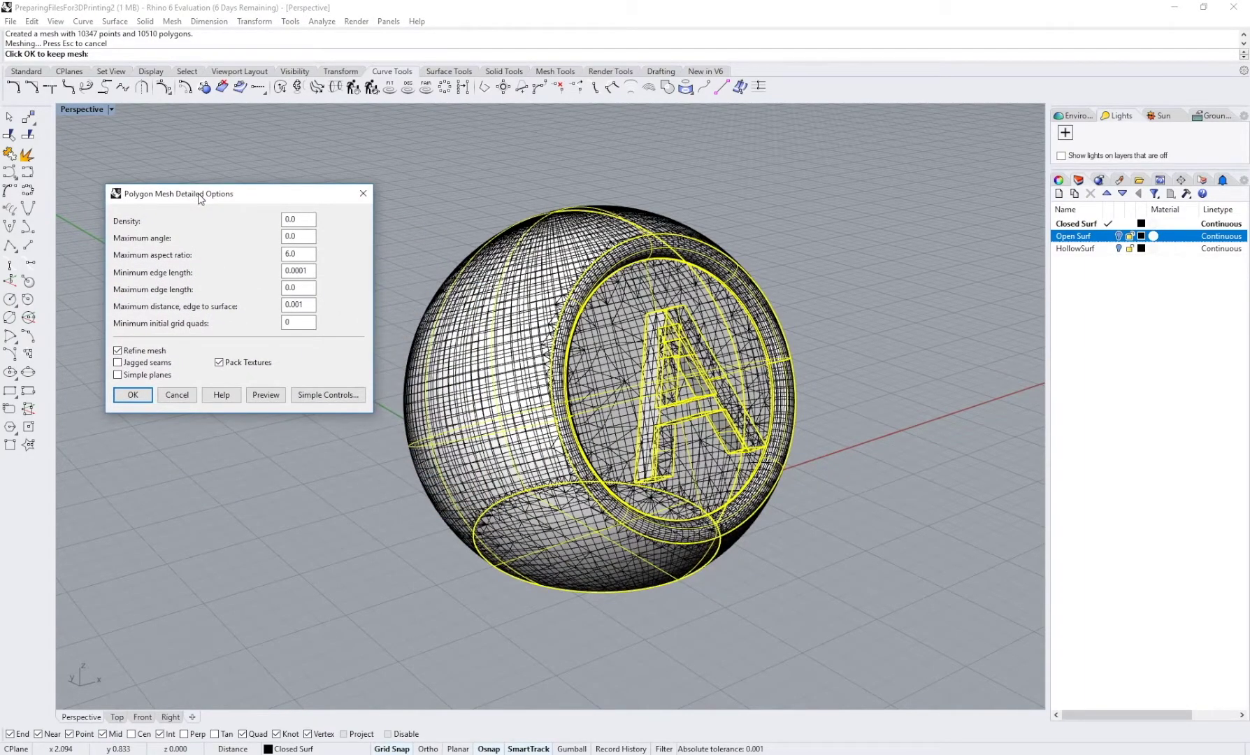
{"action": "left_click", "coordinate": [129, 396]}
{"action": "left_click", "coordinate": [521, 436]}
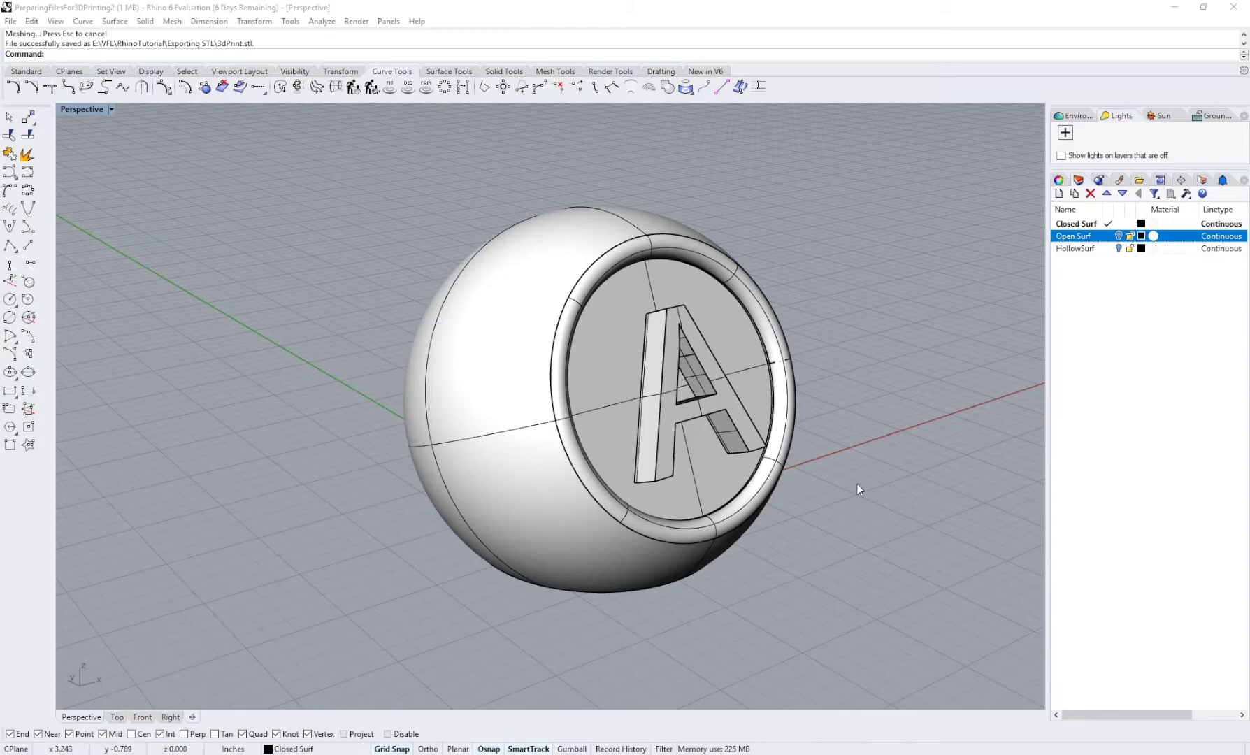
Step: Make HollowSurf the current layer, turn off the Closed Surf layer and frame the C sphere in the view
{"action": "left_click", "coordinate": [1108, 249]}
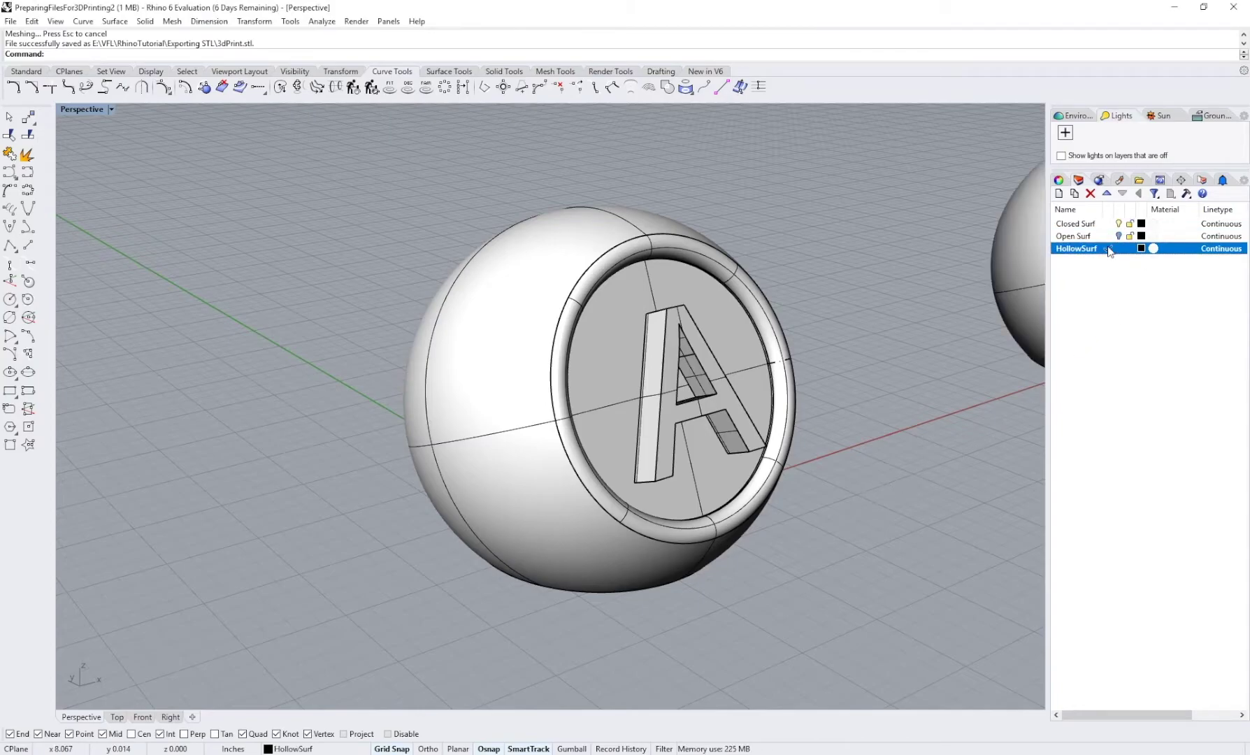
{"action": "left_click", "coordinate": [1118, 223]}
{"action": "key", "text": "ctrl+shift+e"}
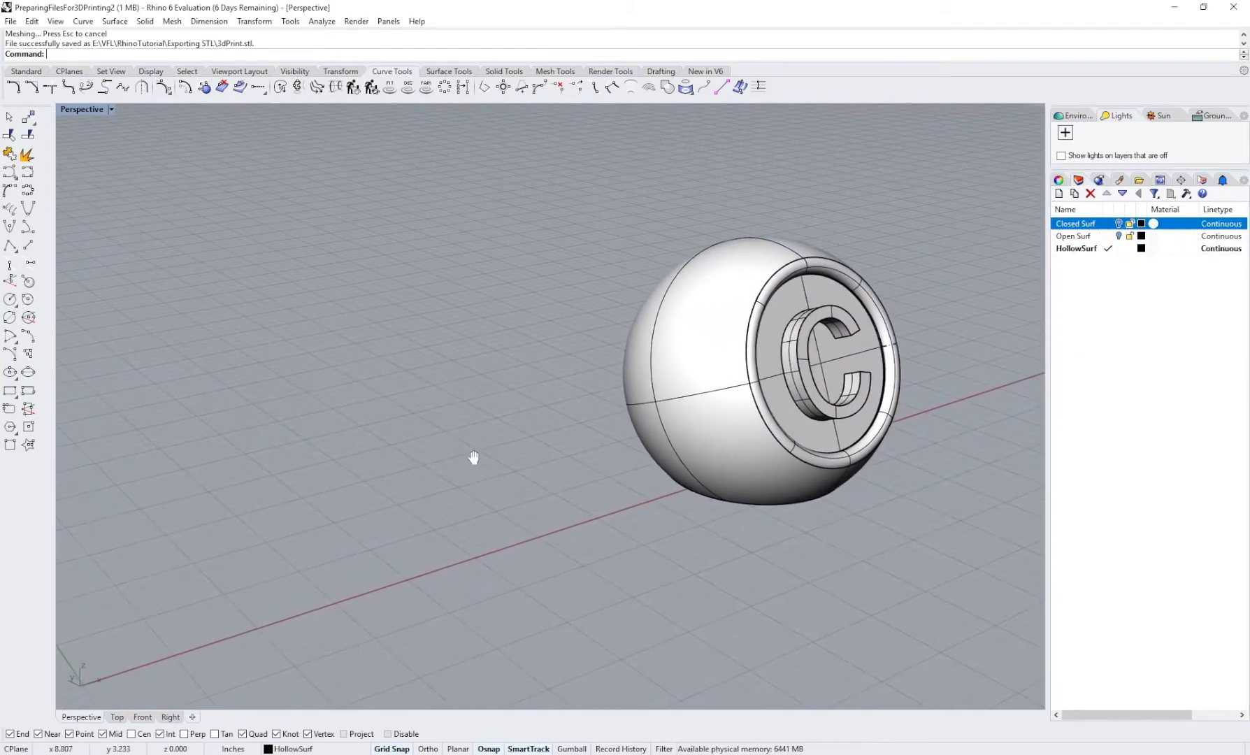
{"action": "right_click_drag", "start_coordinate": [592, 452], "coordinate": [499, 472]}
Step: Temporarily hide the C sphere's outer polysurface to look at the inner shell, and show it again
{"action": "left_click", "coordinate": [597, 440]}
{"action": "type", "text": "hi"}
{"action": "key", "text": "Return"}
{"action": "type", "text": "sh"}
{"action": "key", "text": "Return"}
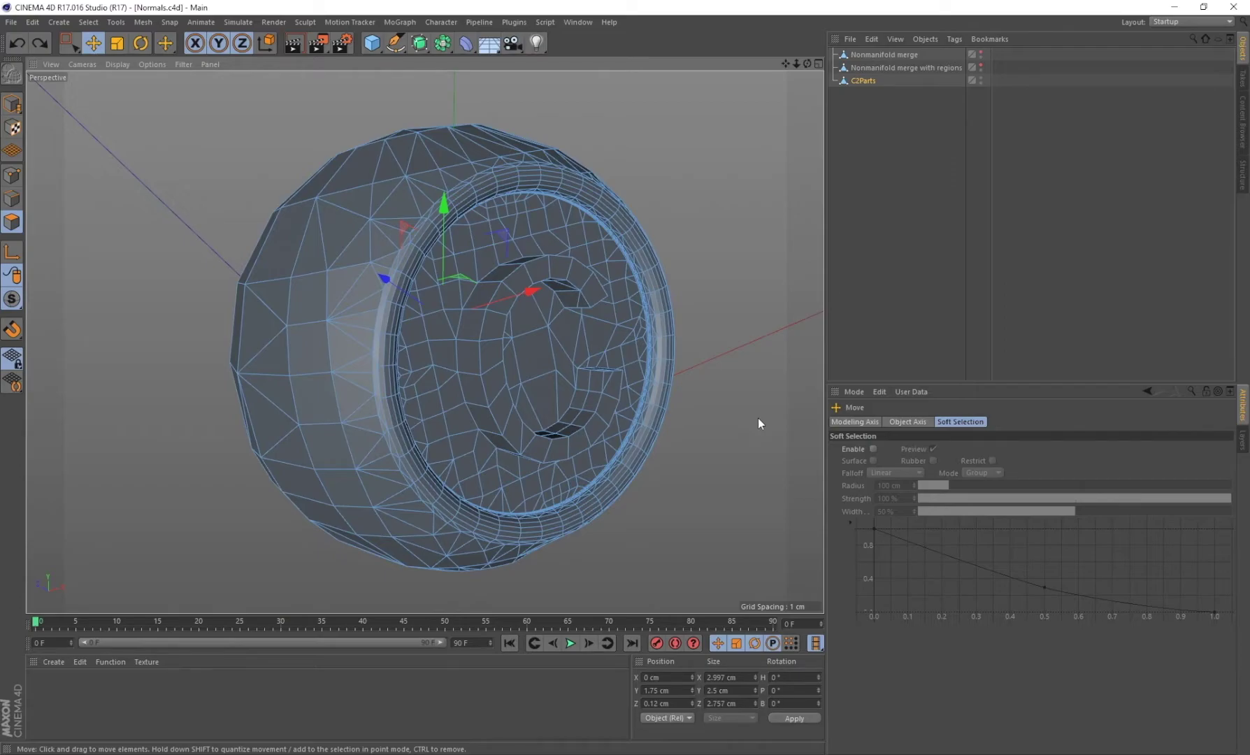
Step: Switch to Cinema 4D and select all polygons of the C2Parts mesh to examine the normals of its inner and outer shells
{"action": "key", "text": "ctrl+a"}
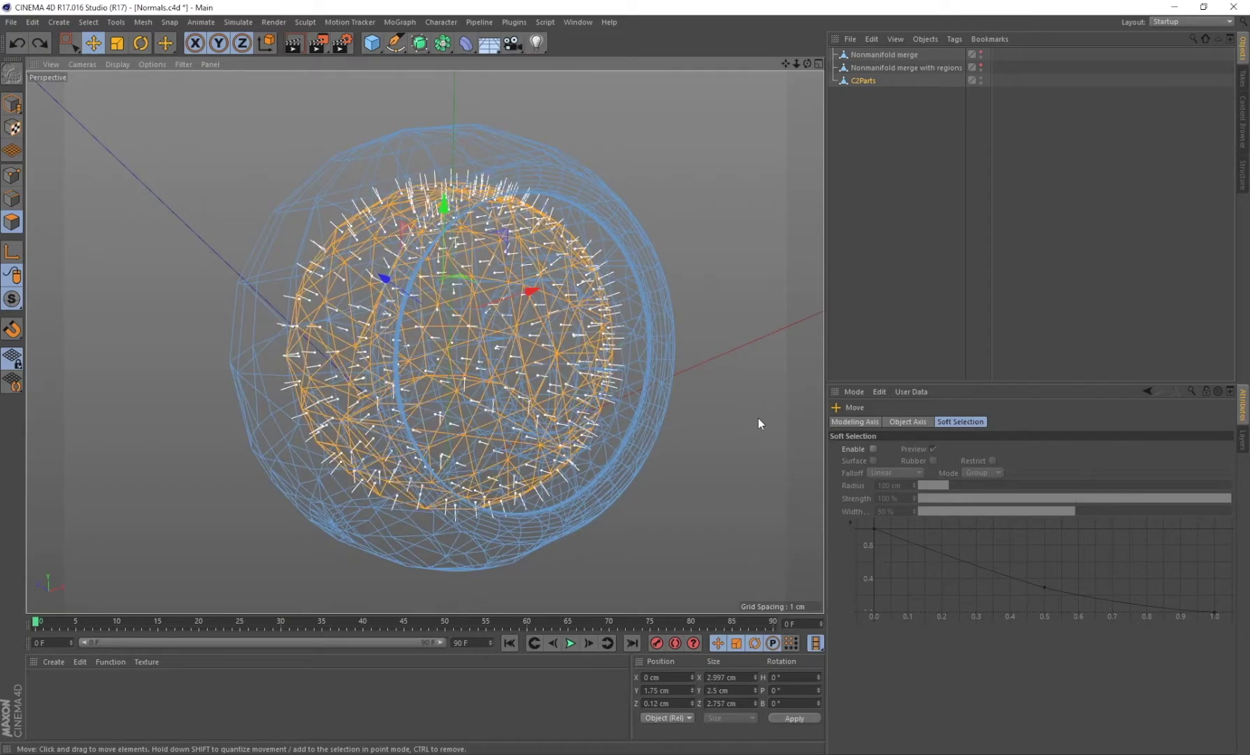
{"action": "right_click", "coordinate": [758, 418]}
{"action": "key", "text": "Escape"}
{"action": "key", "text": "ctrl+a"}
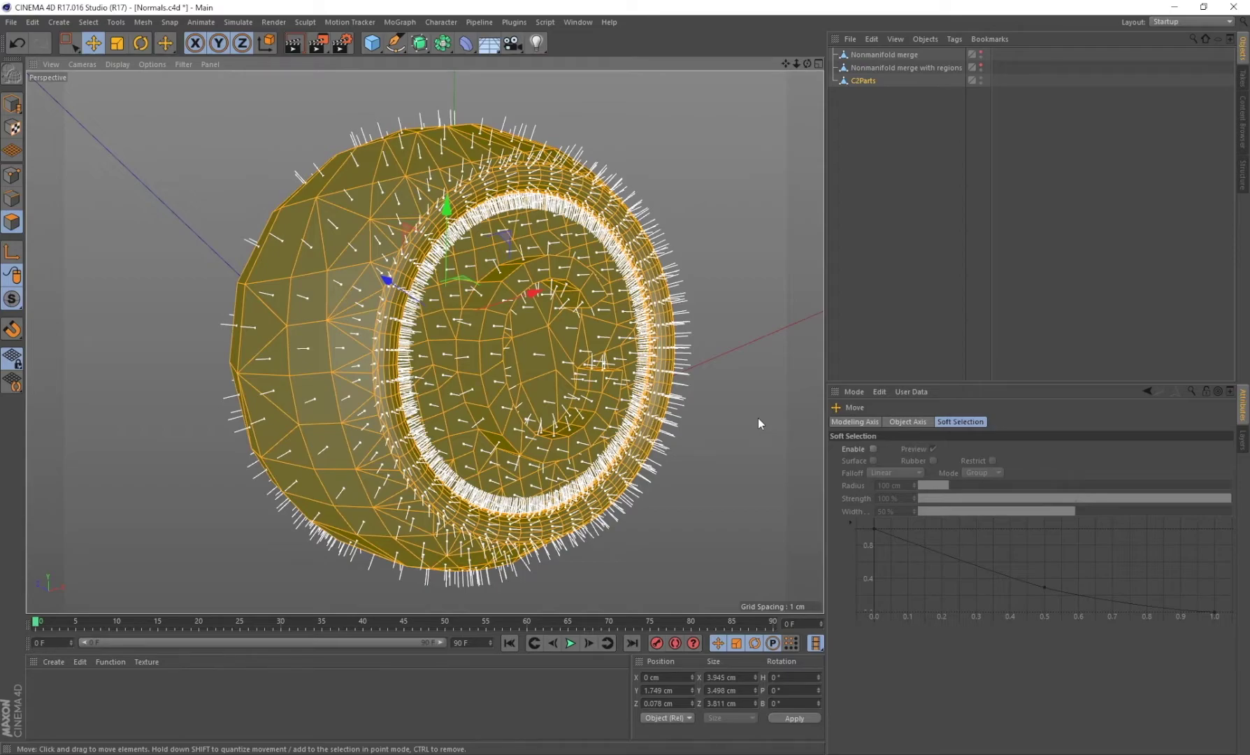
{"action": "key", "text": "n"}
{"action": "key", "text": "g"}
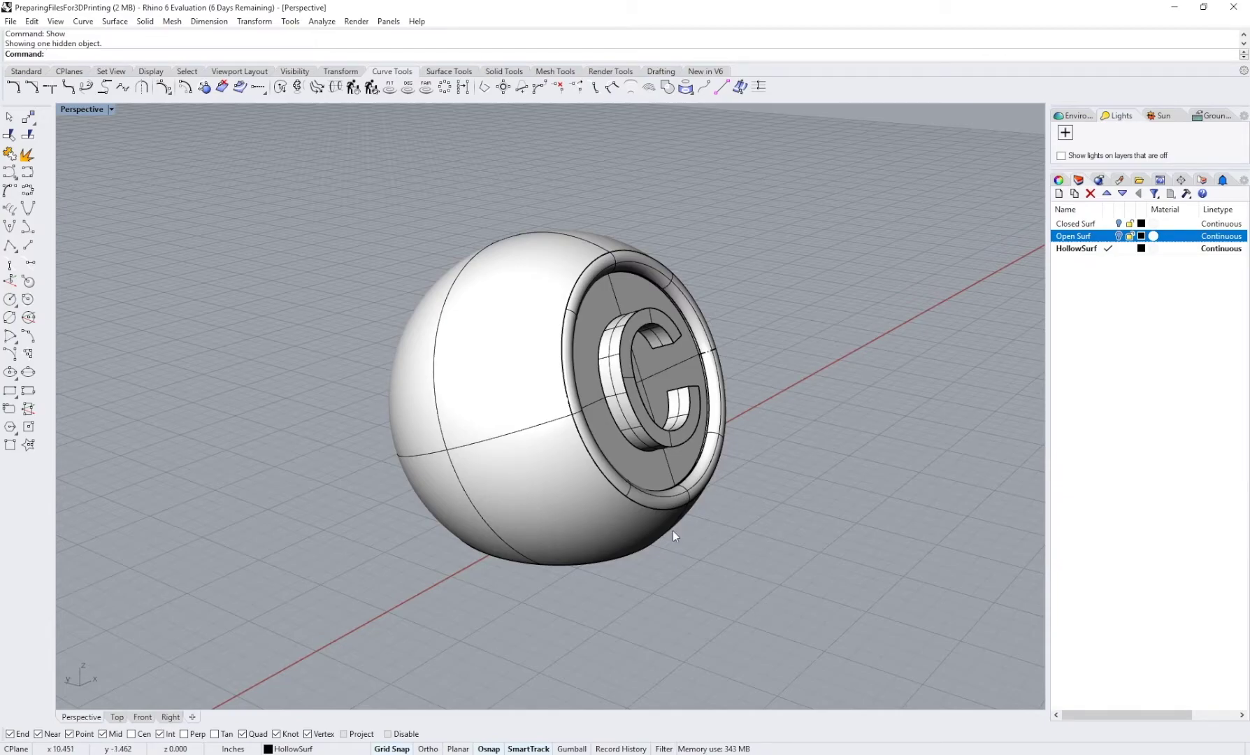
Step: Switch back to Rhino and check the surface normal directions of the C sphere's outer polysurface with the Dir command
{"action": "left_click", "coordinate": [650, 512]}
{"action": "type", "text": "D"}
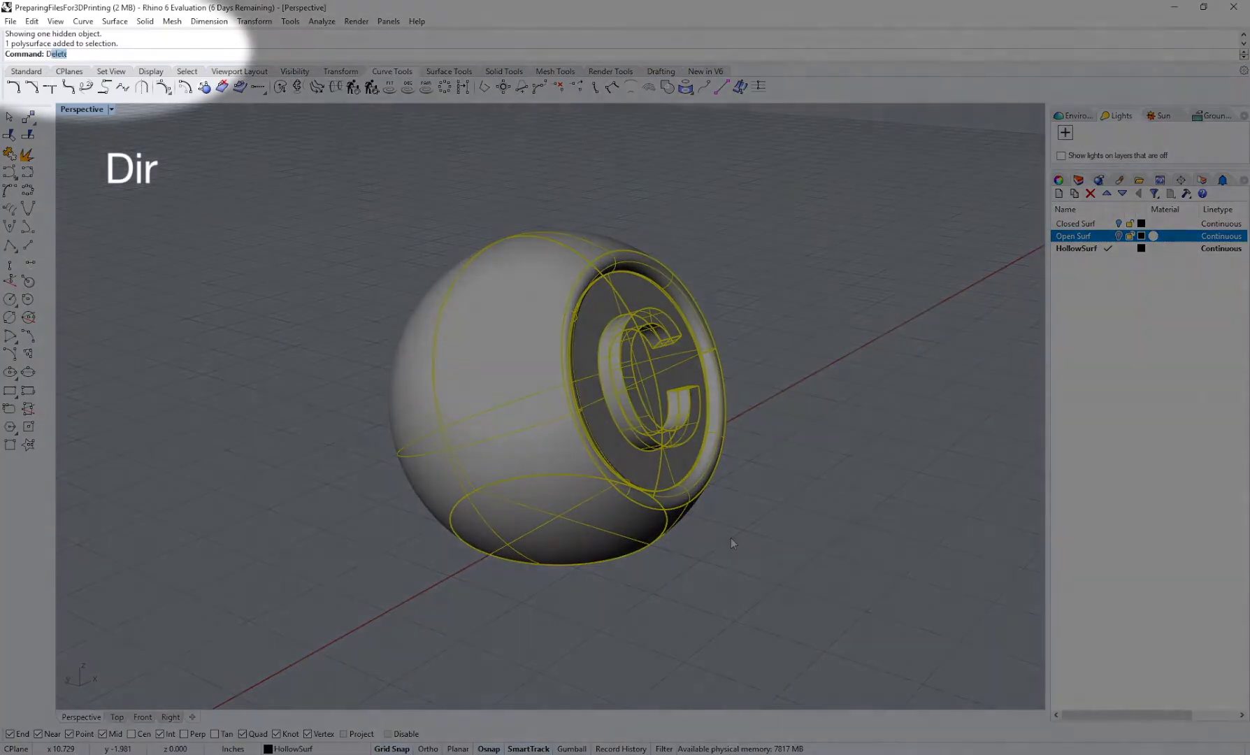
{"action": "type", "text": "ir"}
{"action": "key", "text": "Return"}
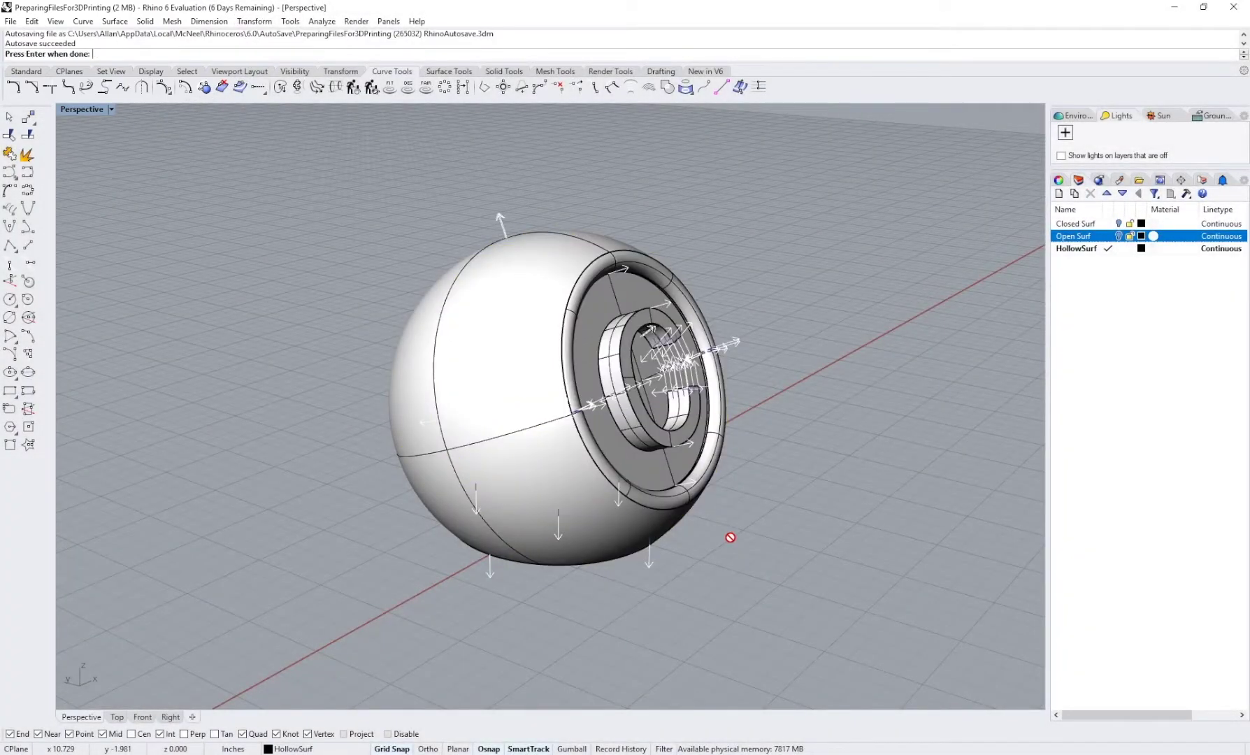
{"action": "key", "text": "Return"}
Step: Set the Perspective viewport to wireframe and combine the outer and inner polysurfaces of the C sphere with NonmanifoldMerge, deleting the input
{"action": "type", "text": "wireframe"}
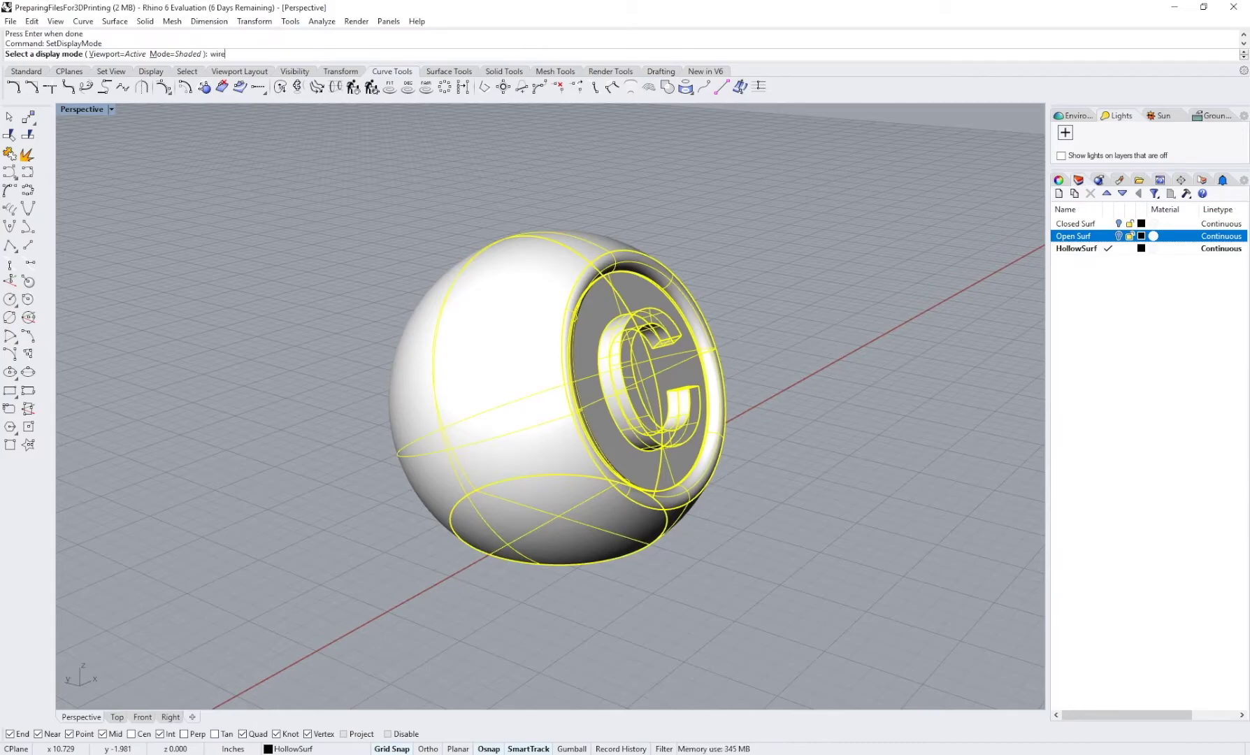
{"action": "key", "text": "Return"}
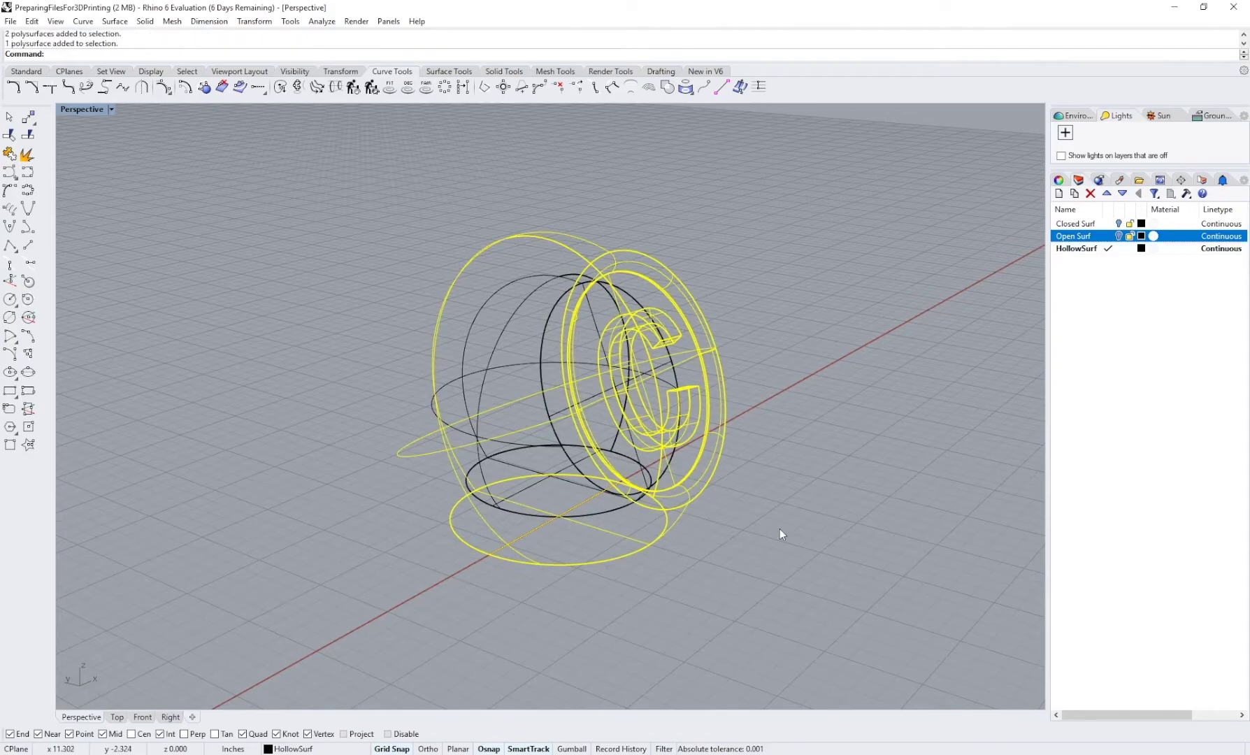
{"action": "type", "text": "NonmanifoldMerge"}
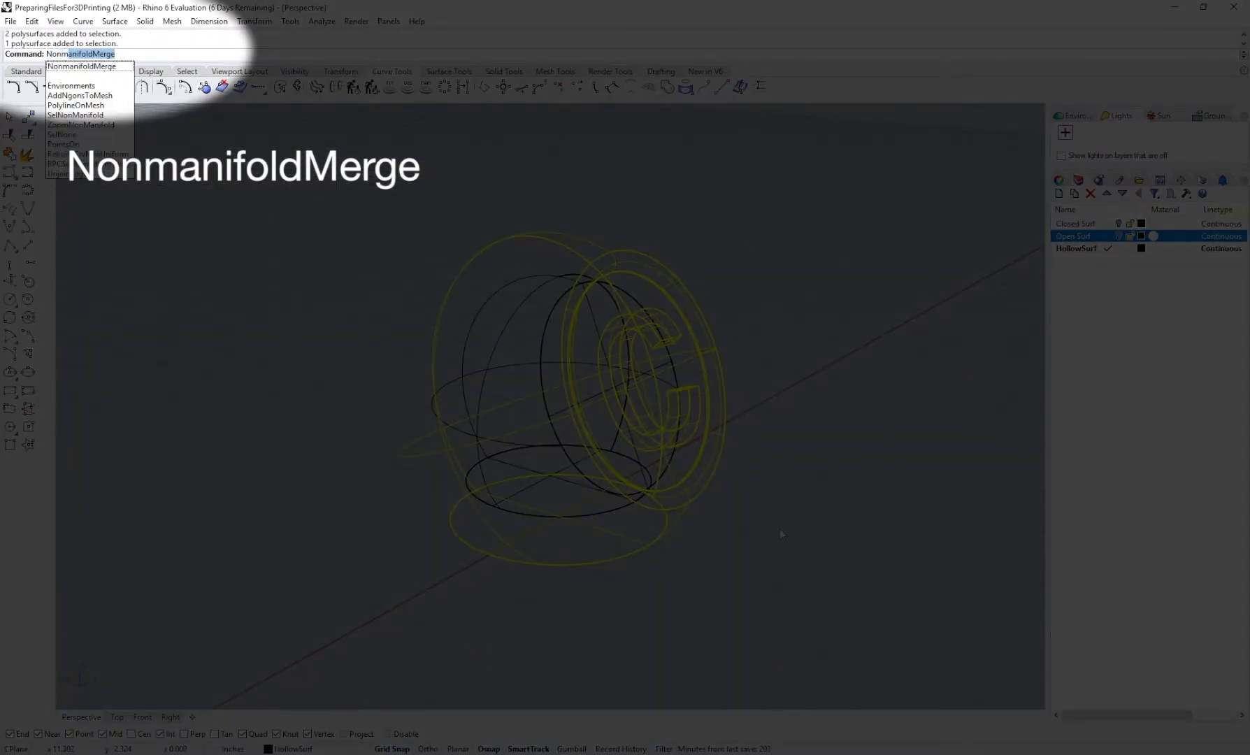
{"action": "key", "text": "Return"}
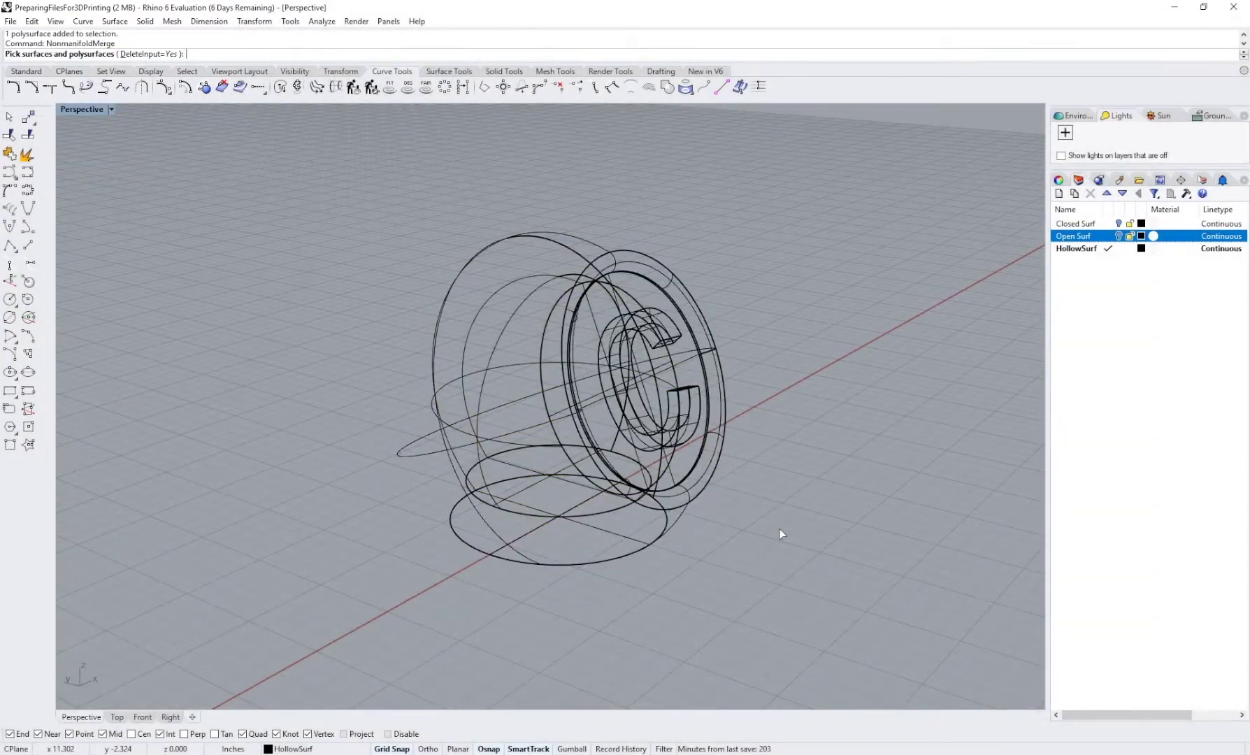
{"action": "left_click", "coordinate": [712, 430]}
{"action": "left_click", "coordinate": [543, 358]}
{"action": "key", "text": "Return"}
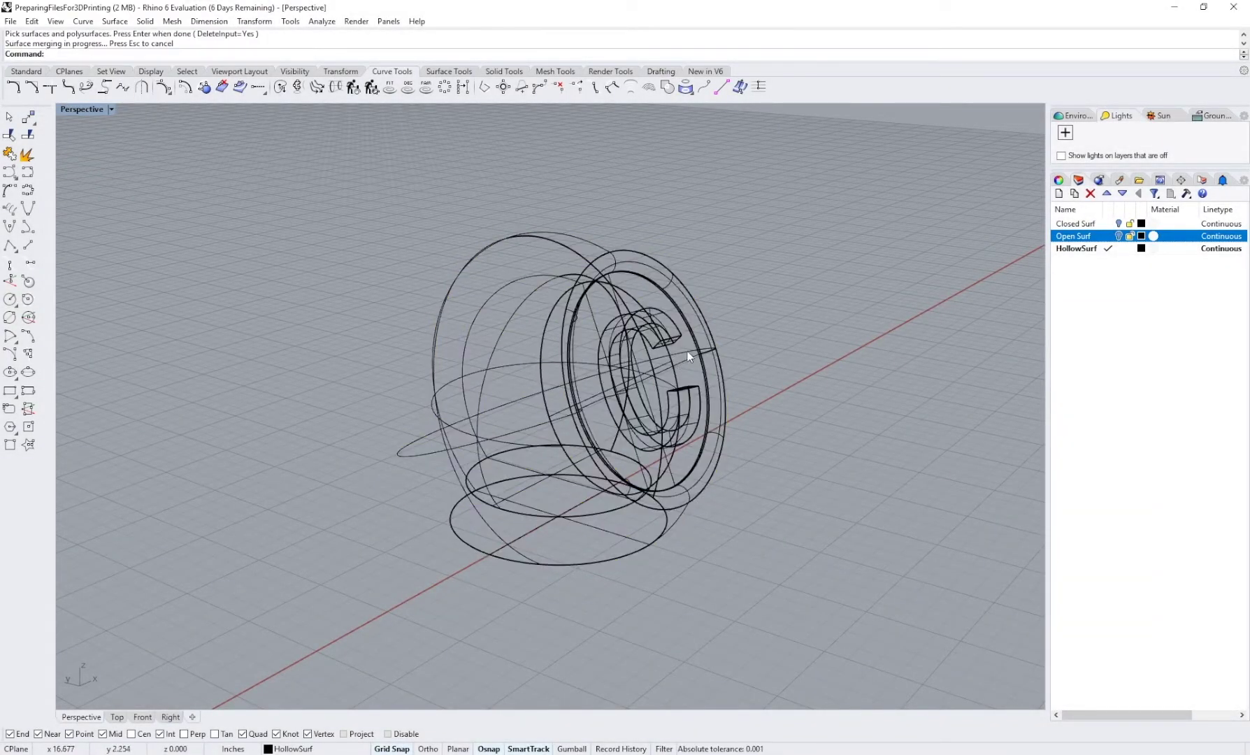
Step: Run CreateRegions on the merged C sphere polysurface
{"action": "left_click", "coordinate": [670, 280]}
{"action": "right_click_drag", "start_coordinate": [671, 280], "coordinate": [789, 348]}
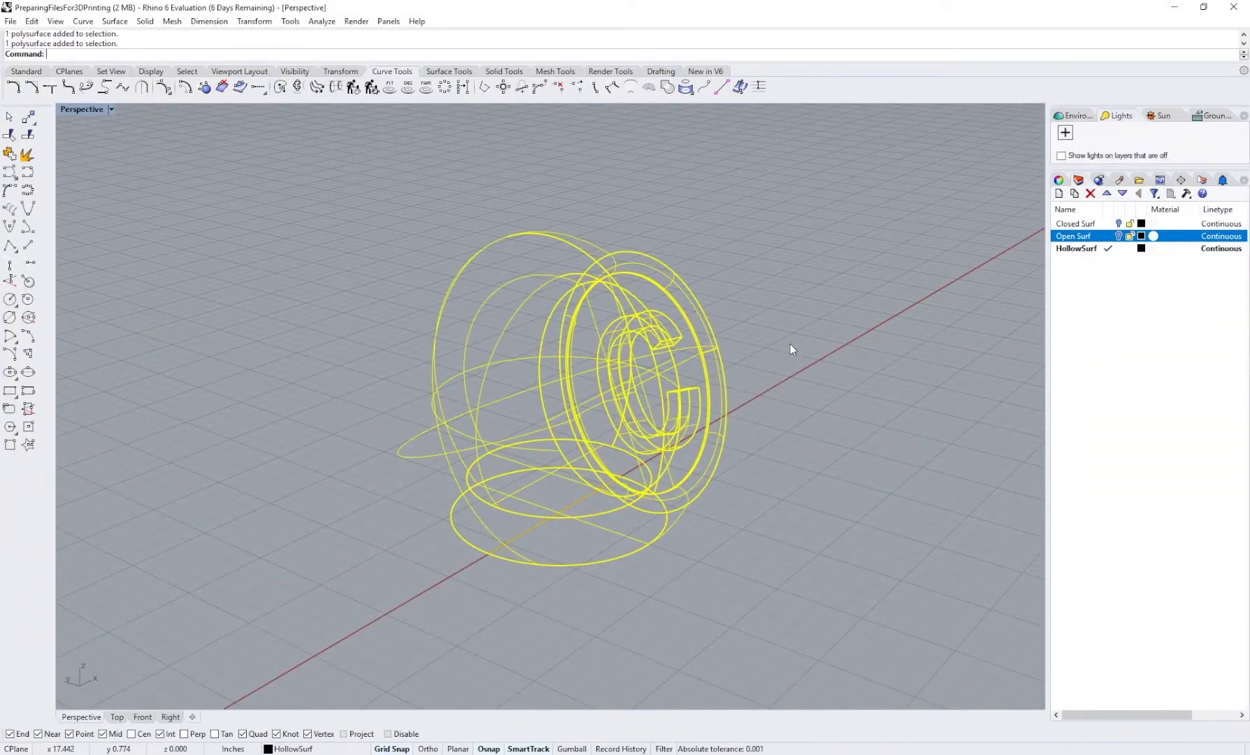
{"action": "type", "text": "CreateRegions"}
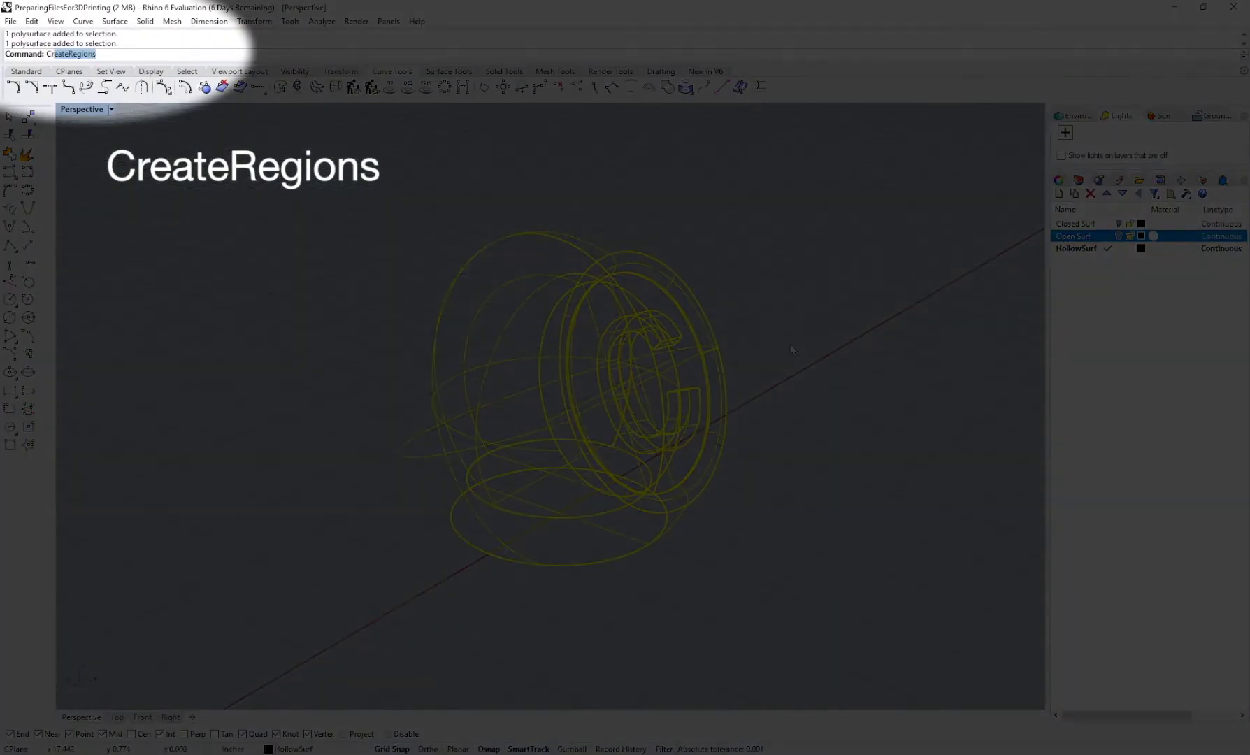
{"action": "key", "text": "Return"}
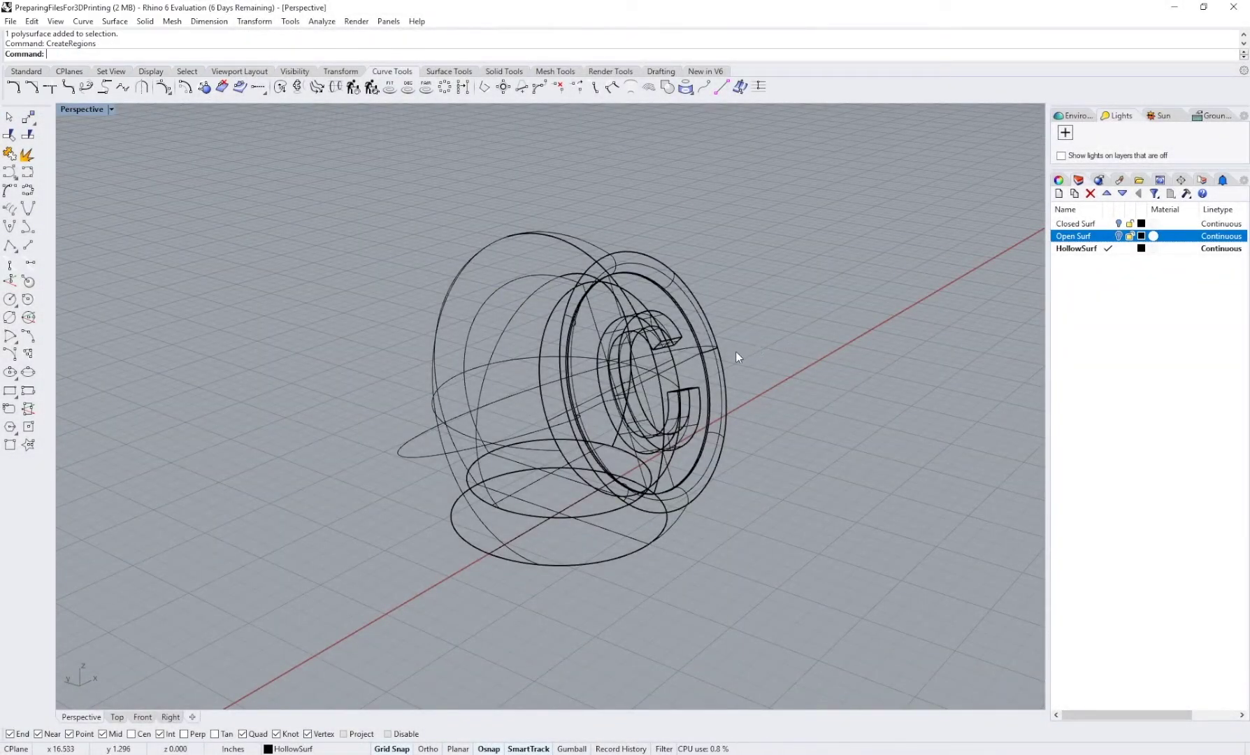
Step: Examine the normal directions of the merged C sphere's inner and outer shells with the Dir command
{"action": "left_click", "coordinate": [706, 351]}
{"action": "type", "text": "Dir"}
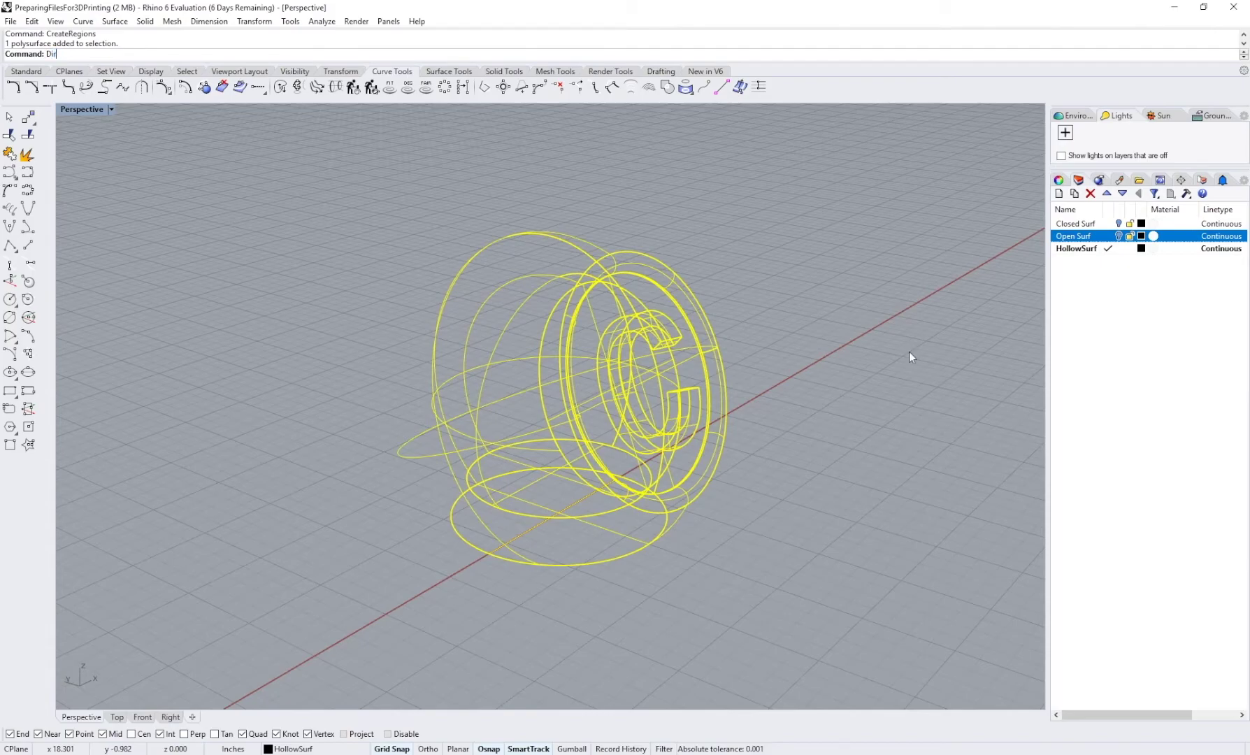
{"action": "key", "text": "Return"}
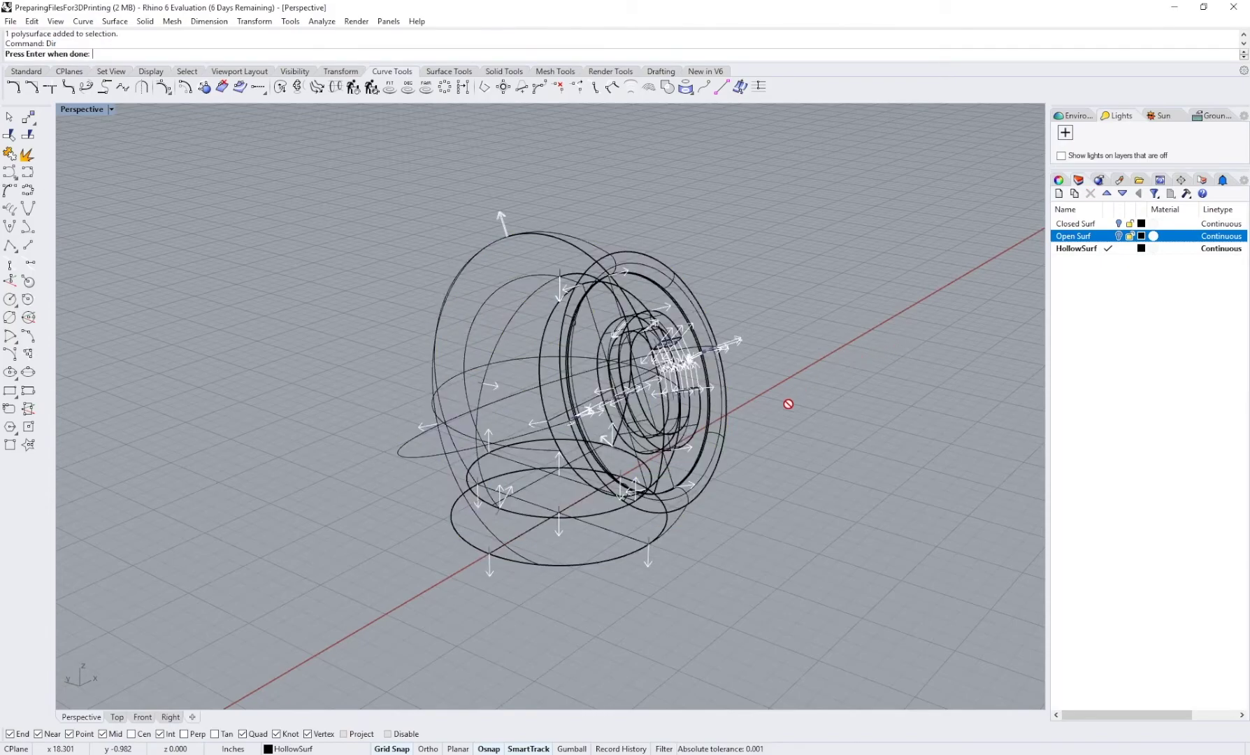
{"action": "mouse_move", "coordinate": [789, 405]}
{"action": "right_mouse_down"}
{"action": "mouse_move", "coordinate": [754, 519]}
{"action": "mouse_move", "coordinate": [778, 513]}
{"action": "mouse_move", "coordinate": [839, 452]}
{"action": "mouse_move", "coordinate": [845, 401]}
{"action": "mouse_move", "coordinate": [797, 391]}
{"action": "right_mouse_up"}
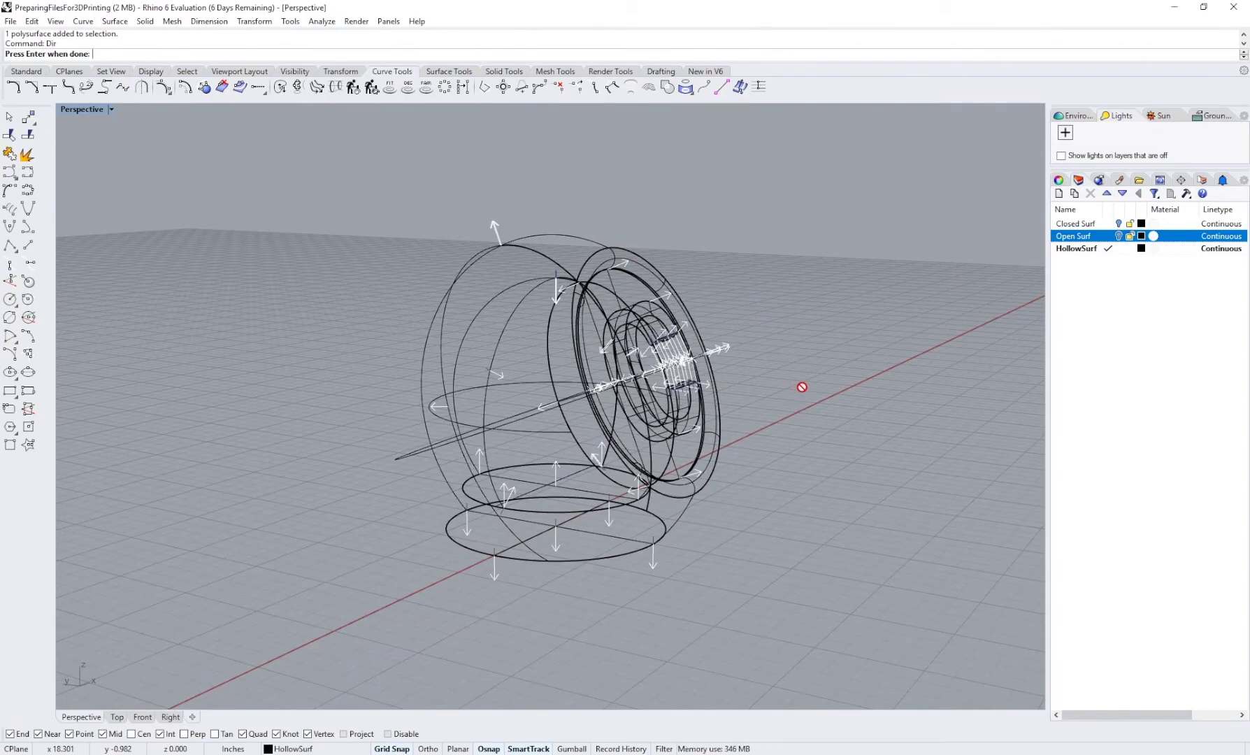